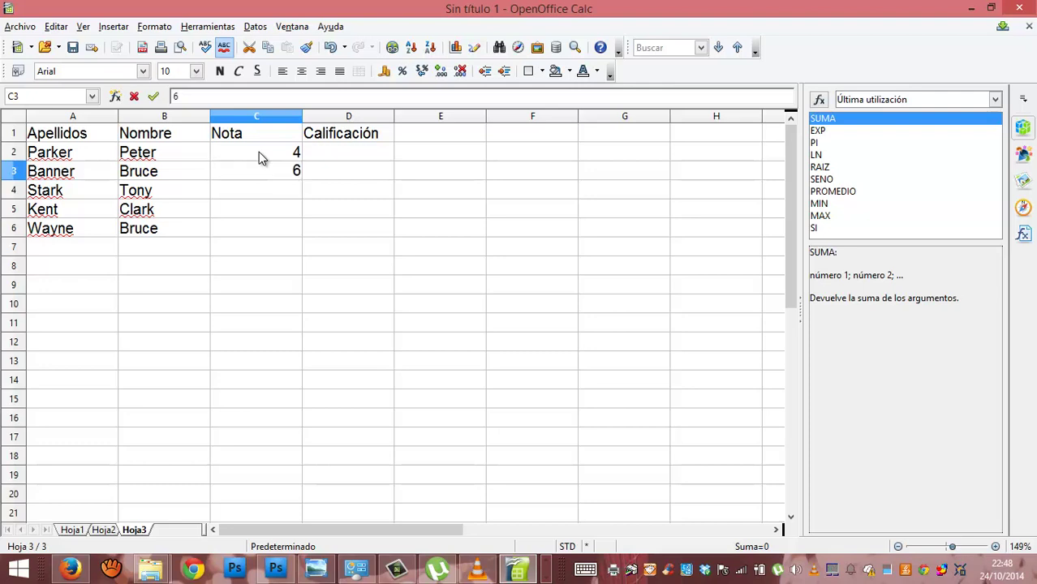
- Fill the remaining Nota cells C4, C5 and C6 with the grades 5, 8 and 3
key("Return")
type("5")
key("Return")
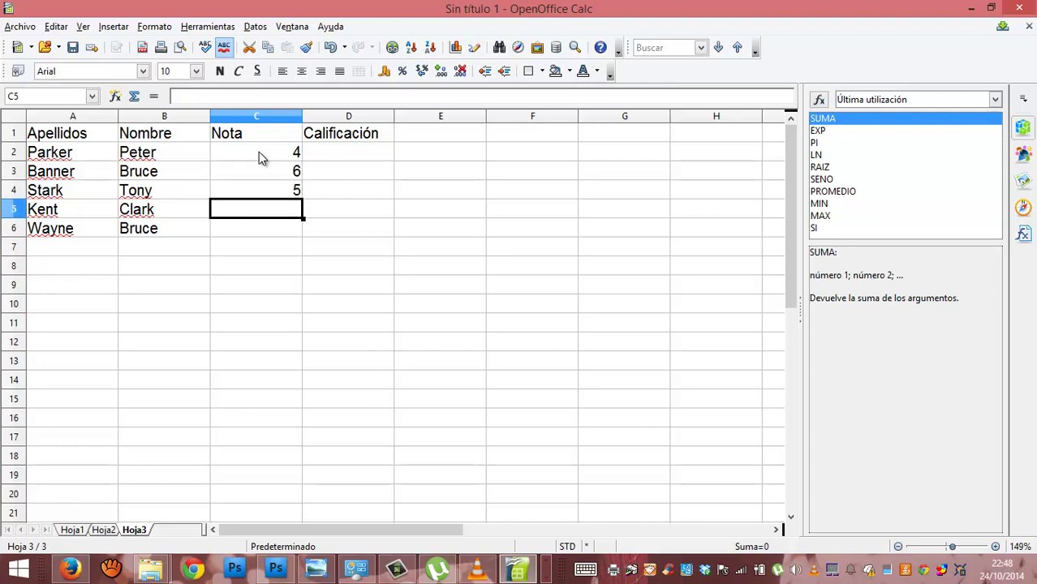
type("8")
key("Return")
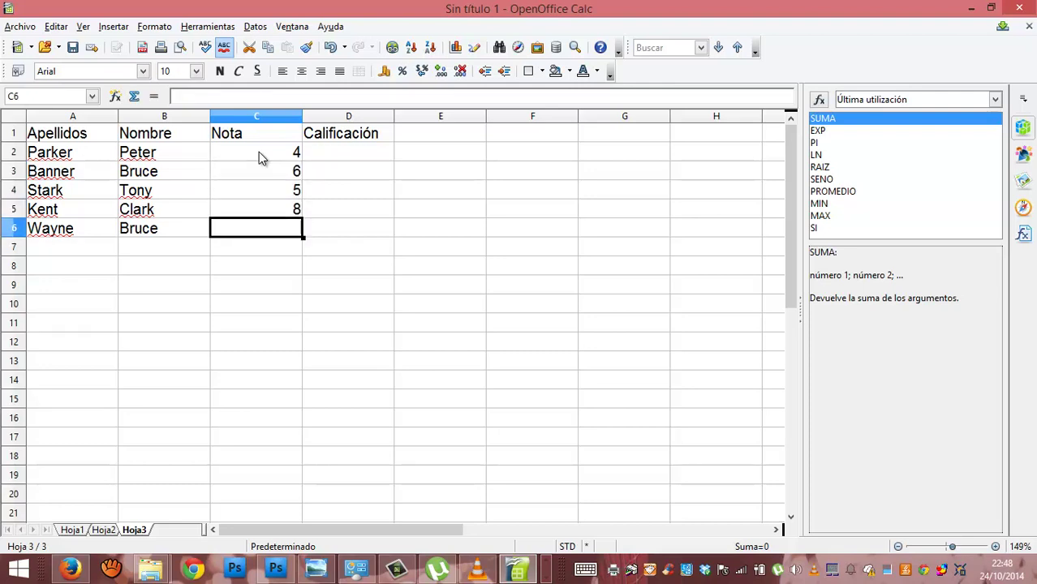
type("3")
key("Return")
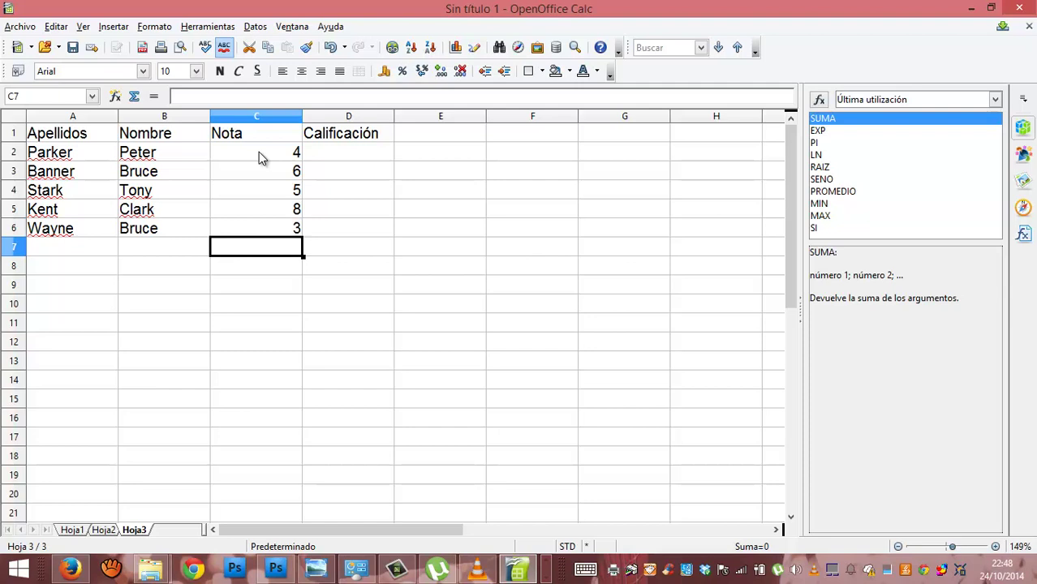
- Enter the formula =SI(C2>=5;"APTO";"NO APTO") in cell D2 under Calificación
key("Up")
key("Up")
key("Up")
key("Up")
key("Up")
key("Right")
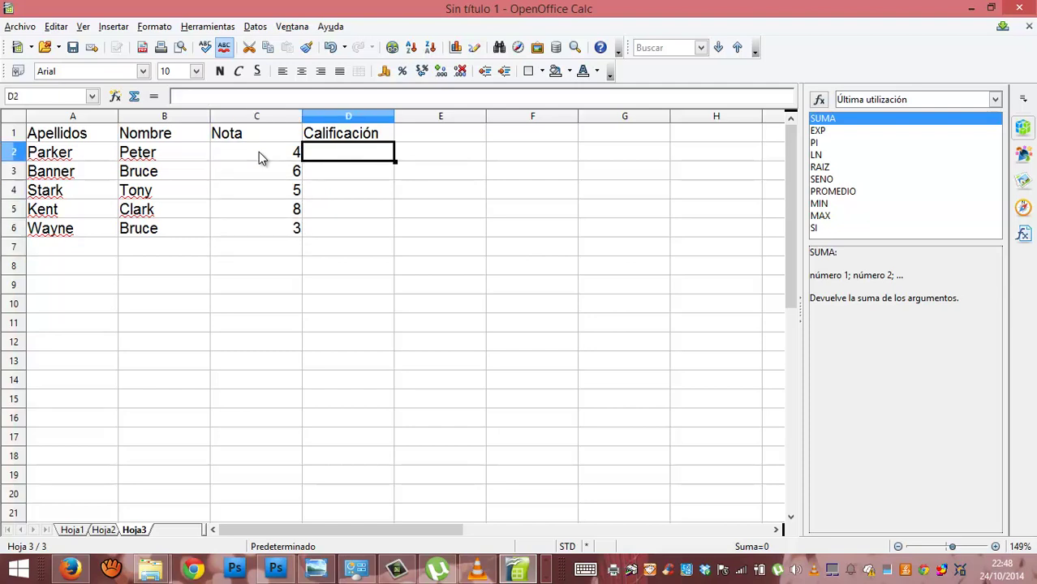
type("=SI")
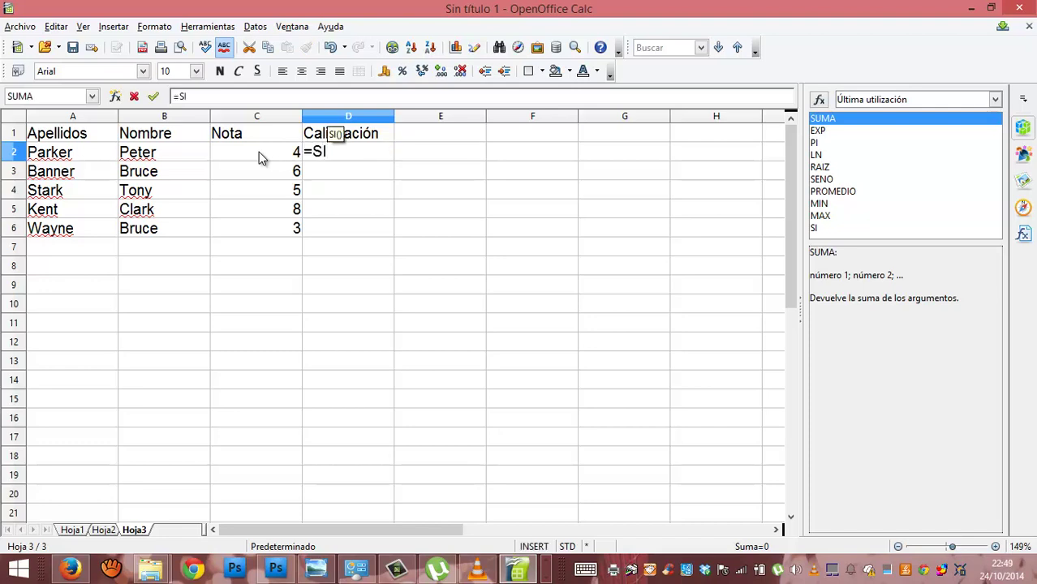
type("(")
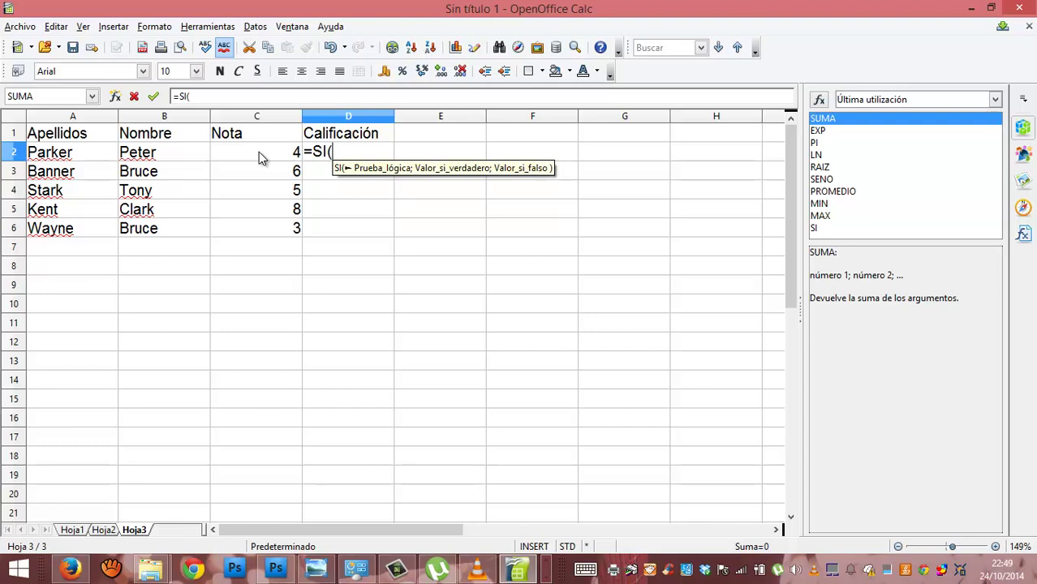
left_click(258, 152)
type(">=5")
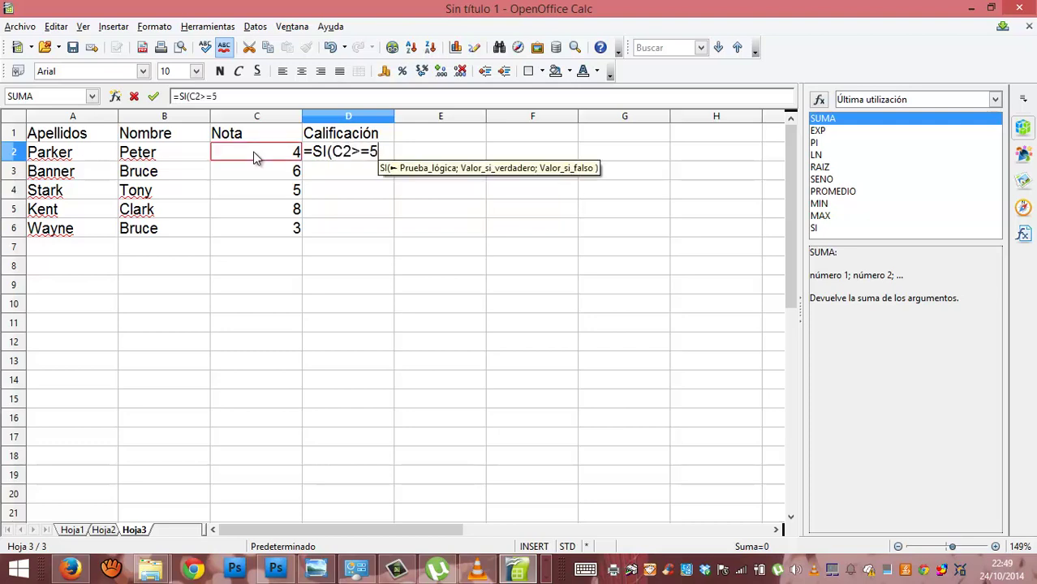
type(";")
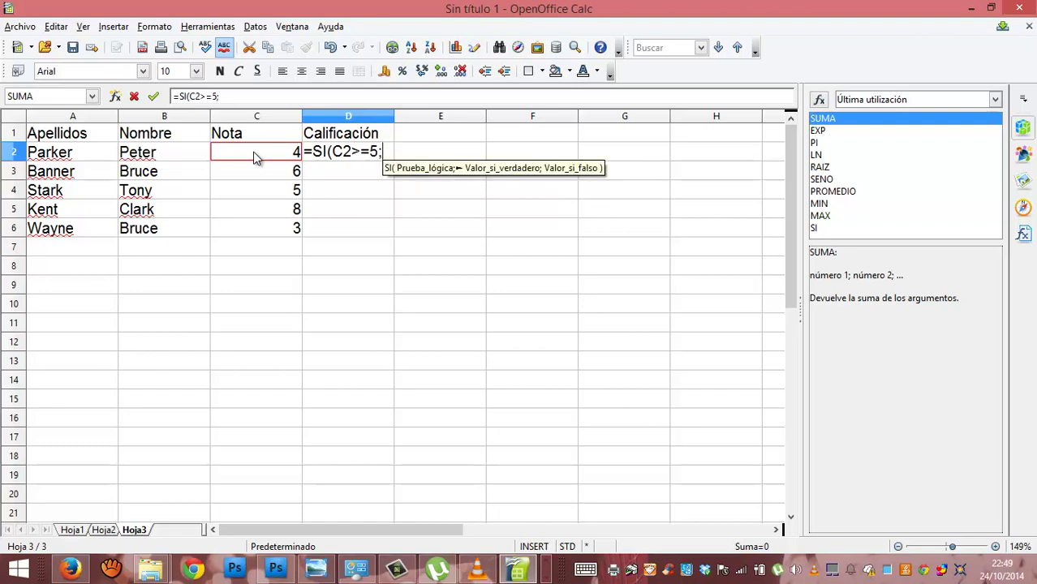
type("\"")
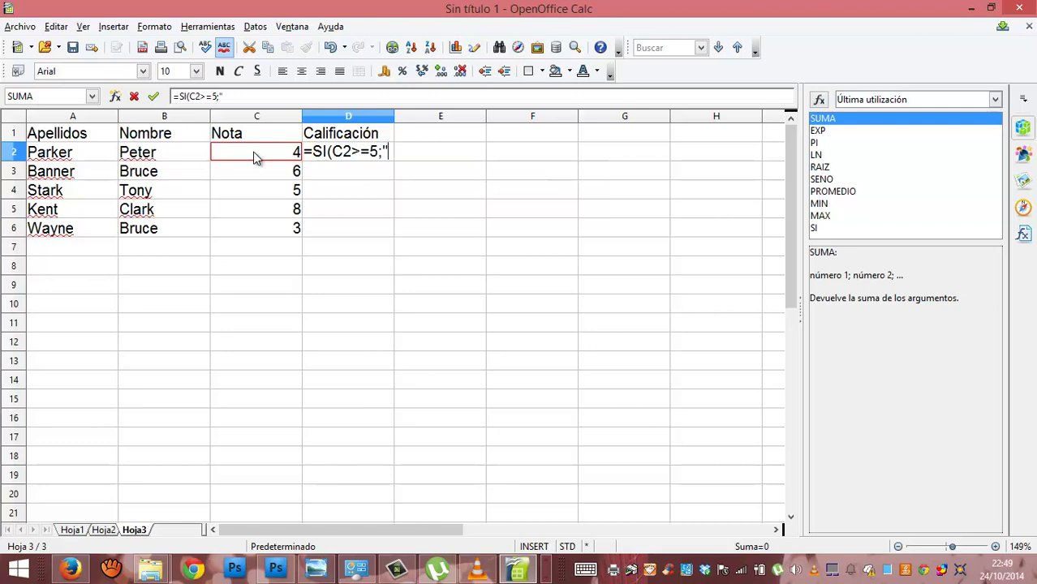
type("APTO\"")
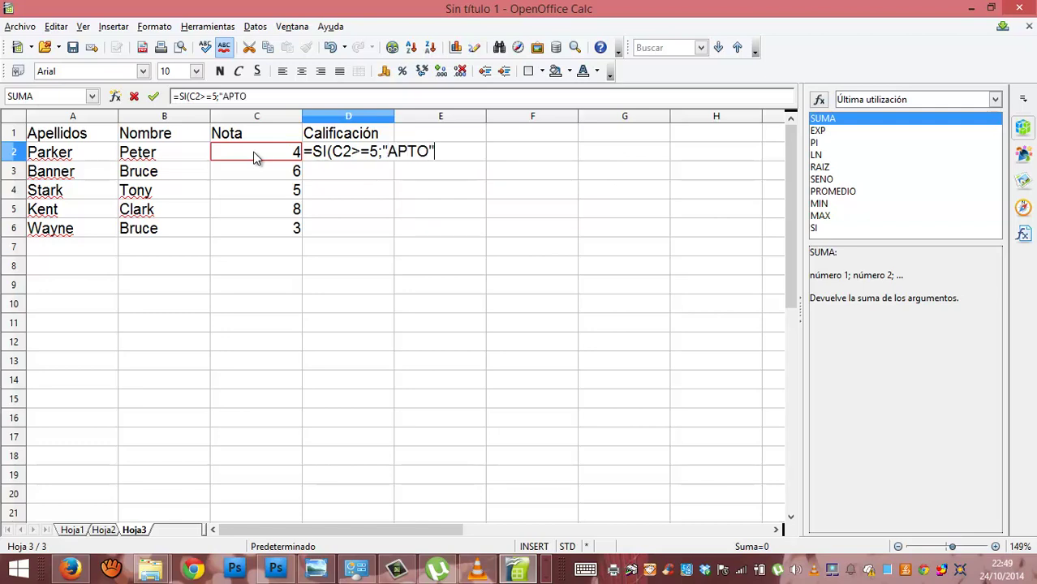
type(";")
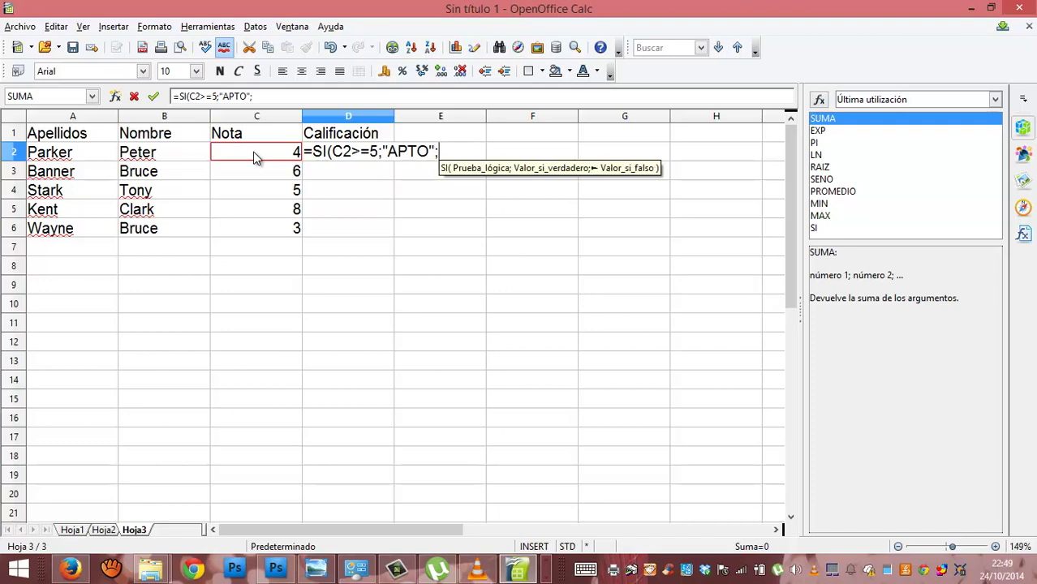
type("\"NO ")
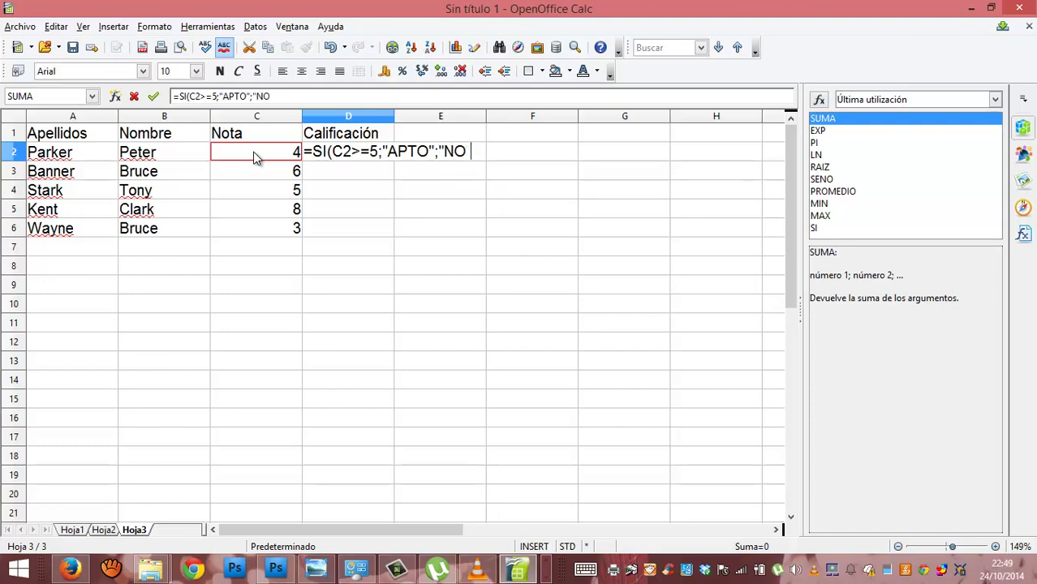
type("APTO\")")
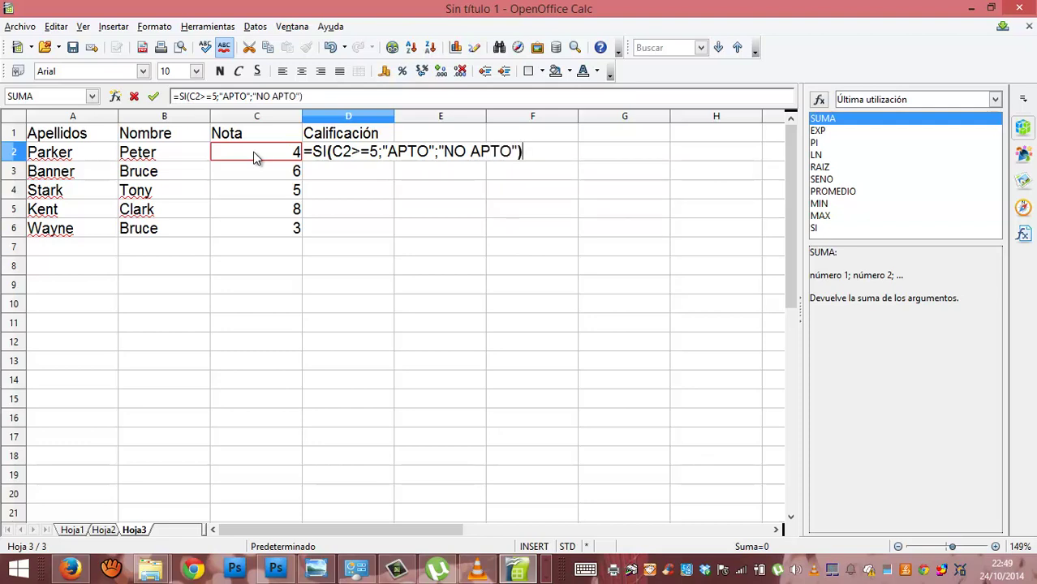
key("Return")
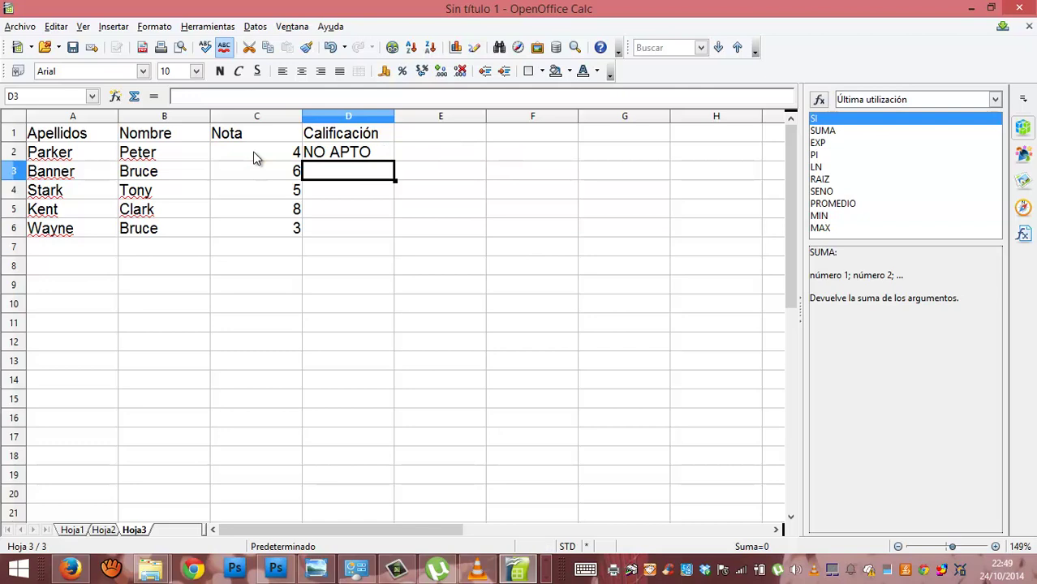
- Fill the D2 formula down through D6 and check the copied cells against their grades
key("Up")
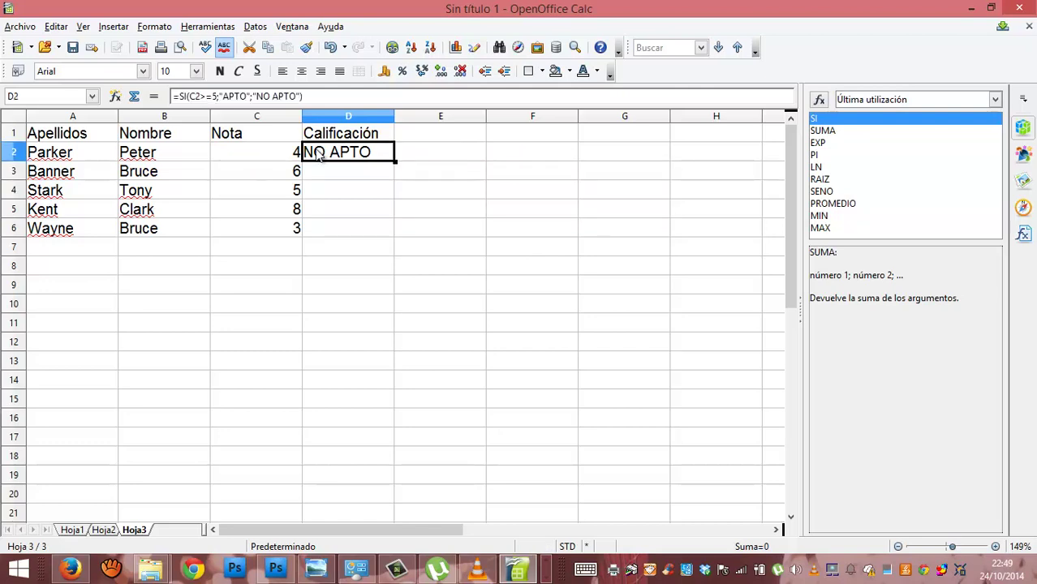
left_click_drag(395, 161, 396, 240)
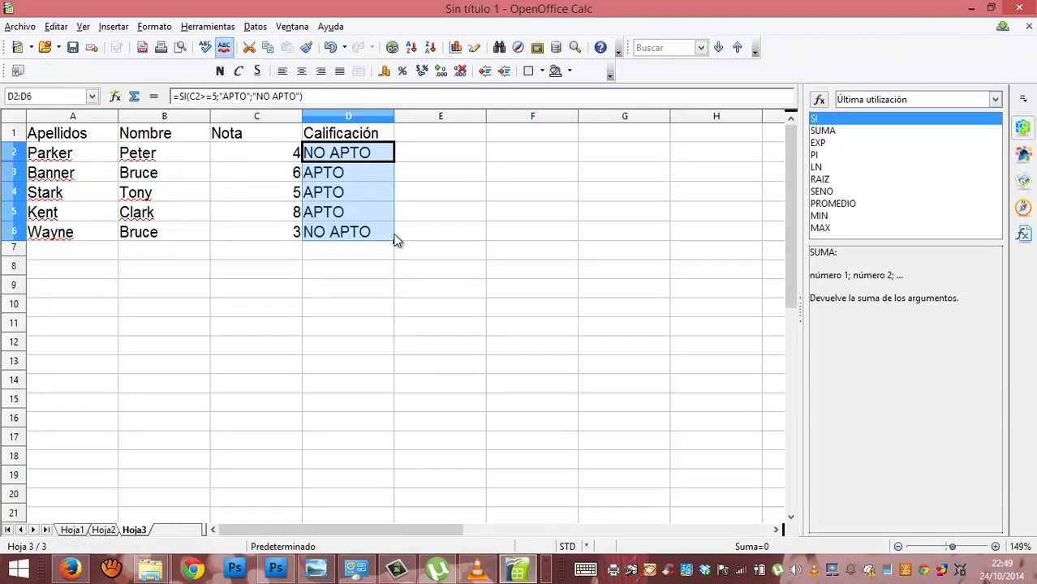
left_click(314, 180)
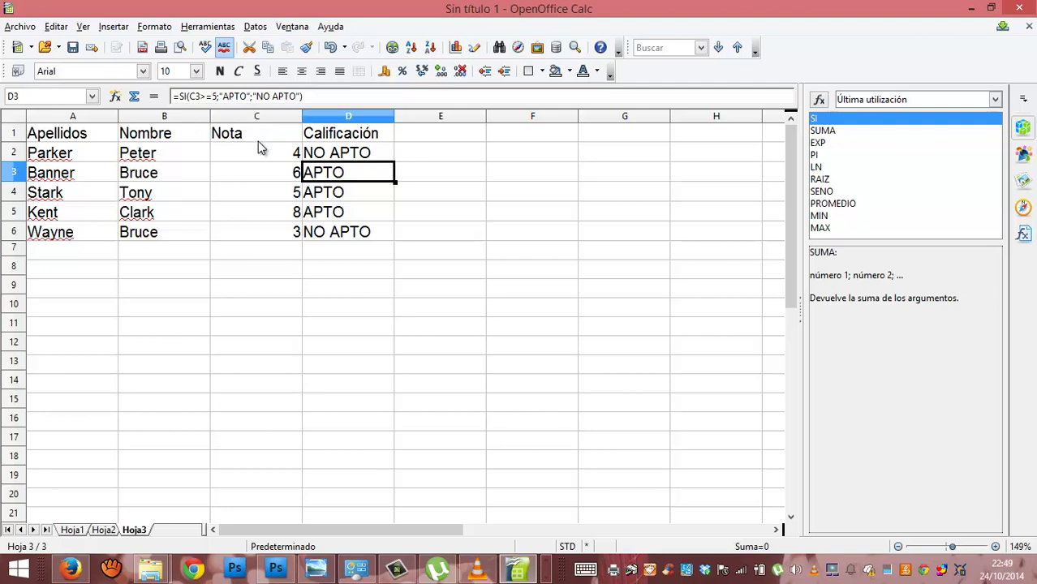
left_click(295, 234)
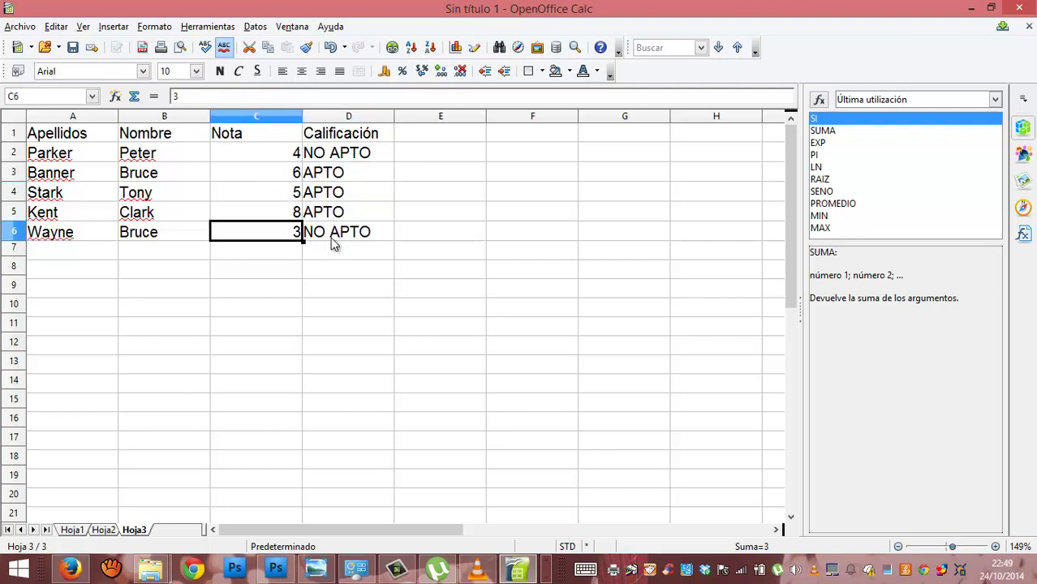
left_click(331, 241)
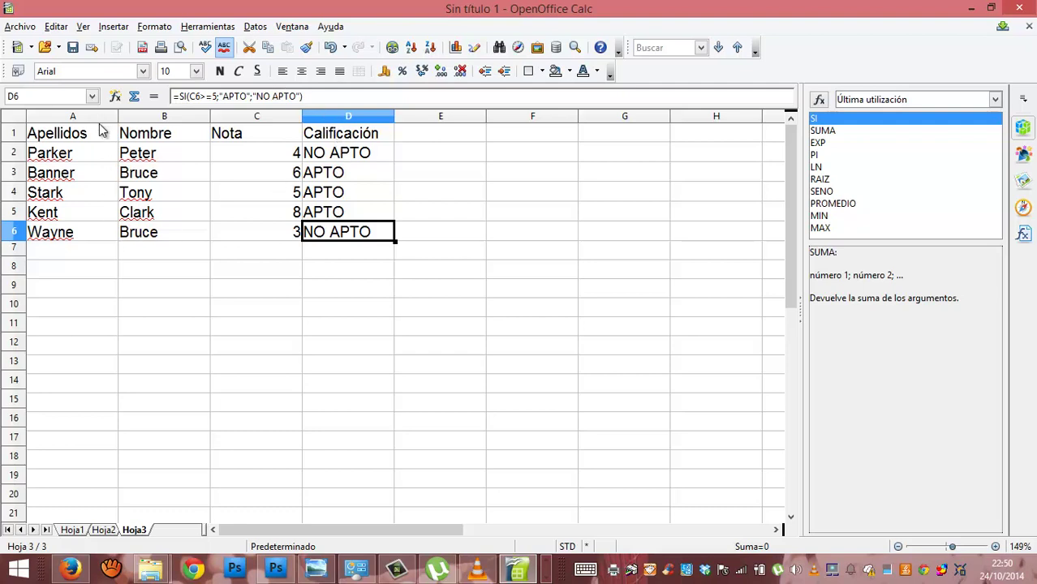
- Copy the whole grade table A1:D6 and paste the duplicate starting at cell A8
left_click_drag(99, 130, 319, 245)
key("ctrl+c")
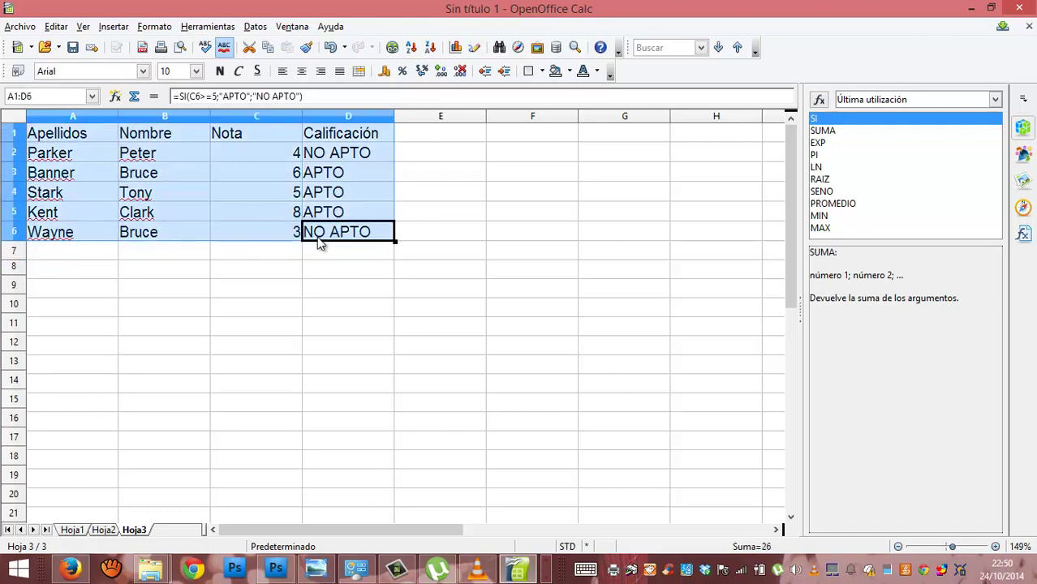
left_click(97, 275)
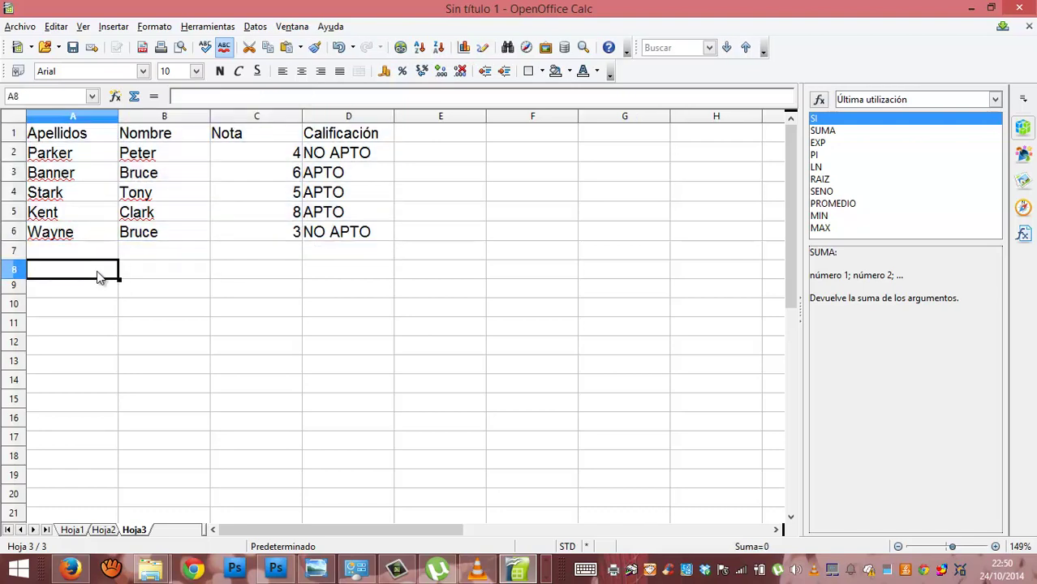
key("ctrl+v")
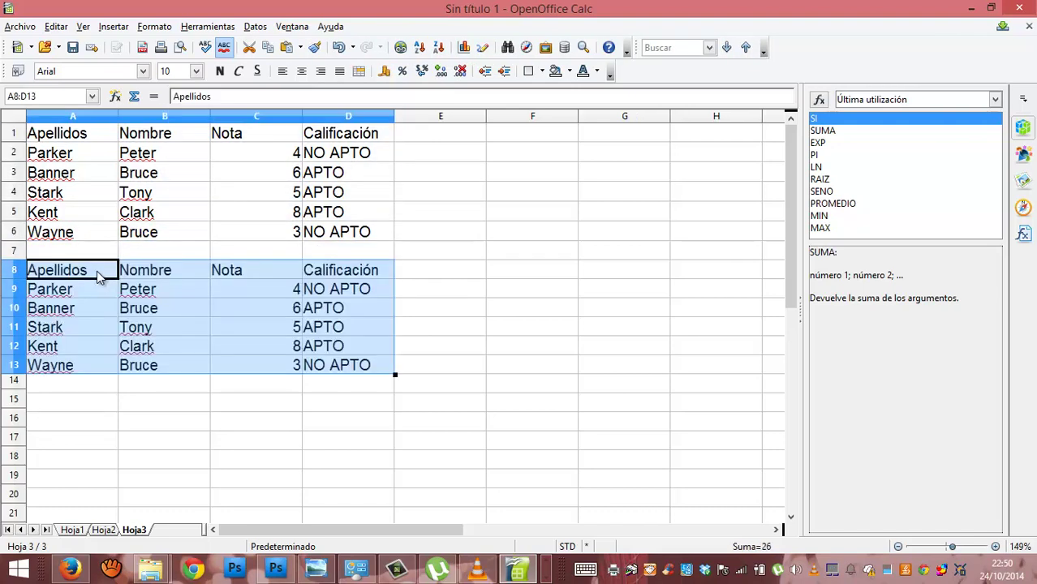
- Change the condition of the SI formula in D9 to C9>=9
left_click(338, 293)
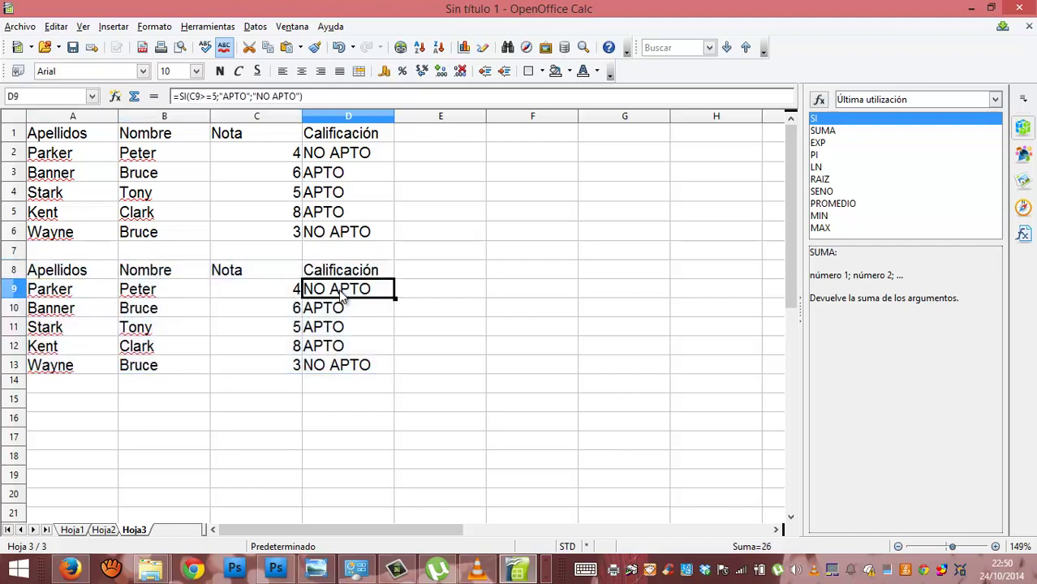
left_click(237, 95)
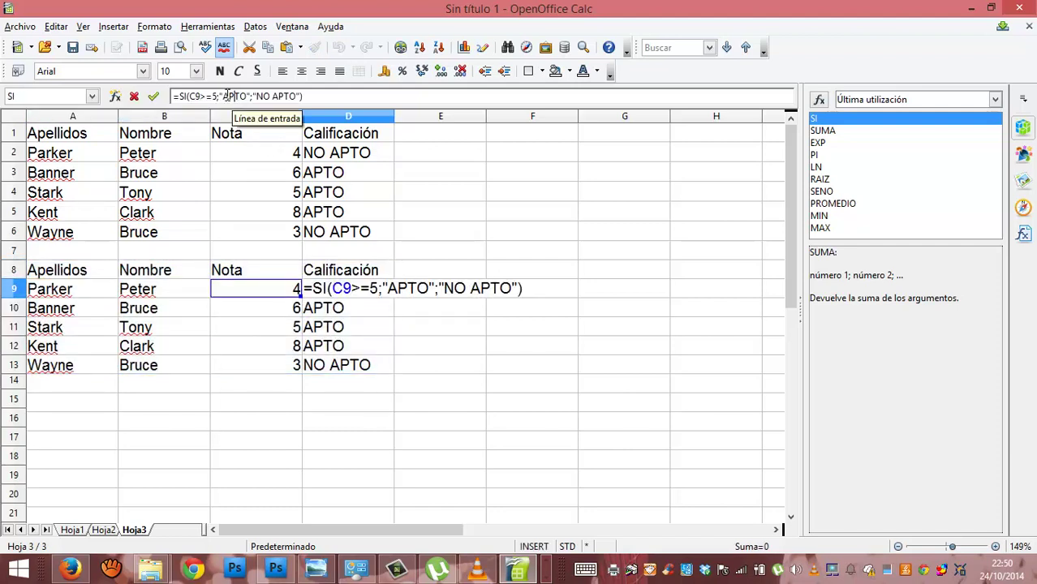
left_click_drag(253, 96, 300, 97)
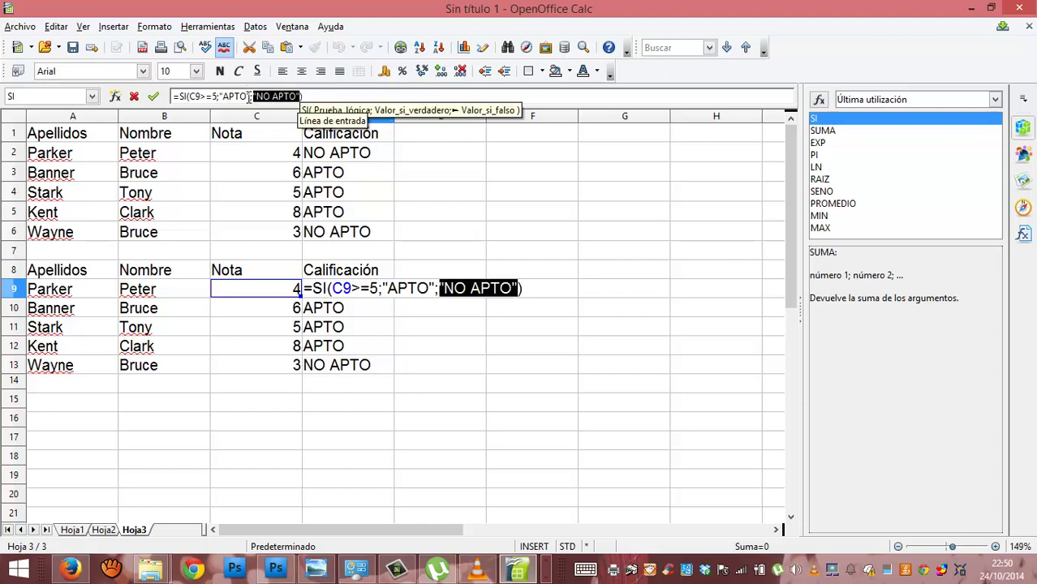
left_click(248, 96)
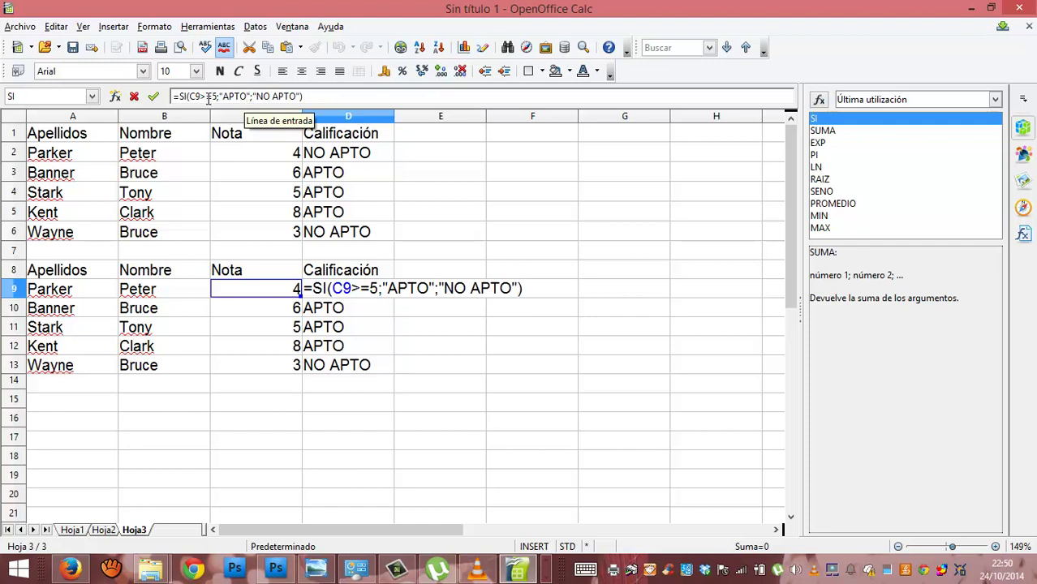
left_click(216, 97)
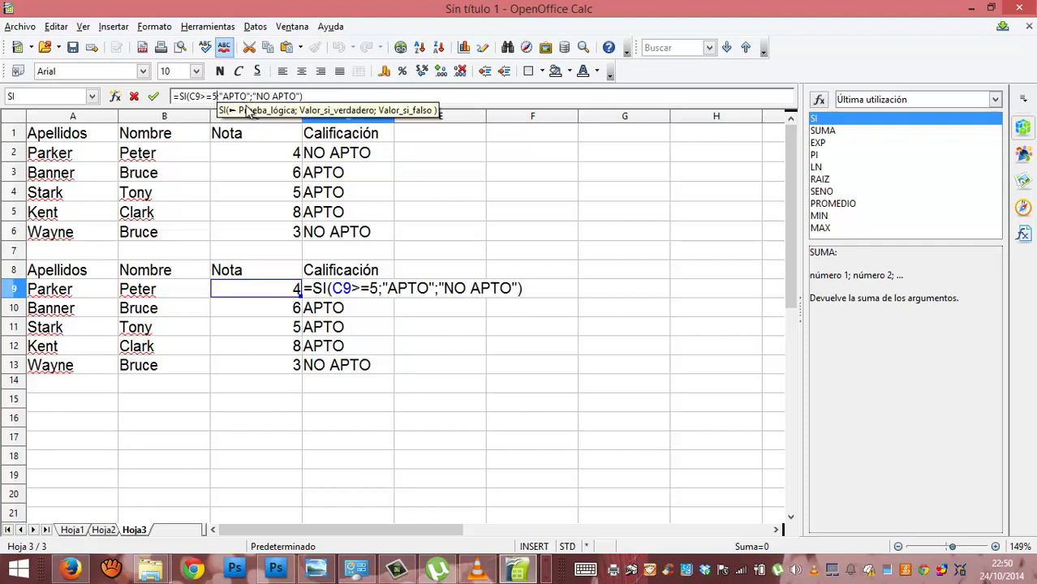
key("BackSpace")
type("9")
- Replace the value returned when true in the D9 formula with "SOBRESALIENTE"
key("Right")
key("Right")
key("Right")
key("Right")
key("Right")
key("Right")
key("Right")
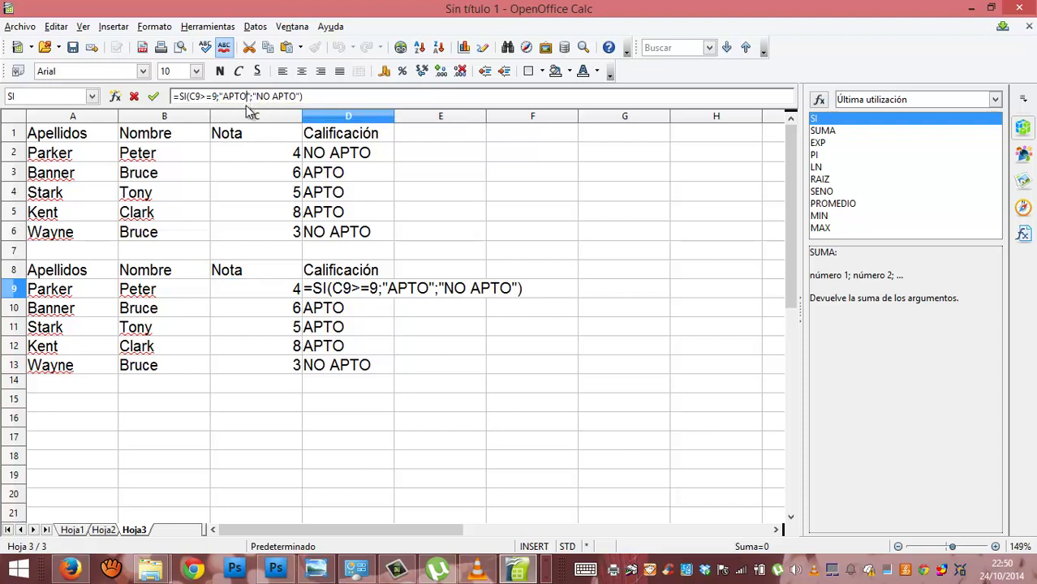
key("BackSpace")
key("BackSpace")
key("BackSpace")
key("BackSpace")
type("s")
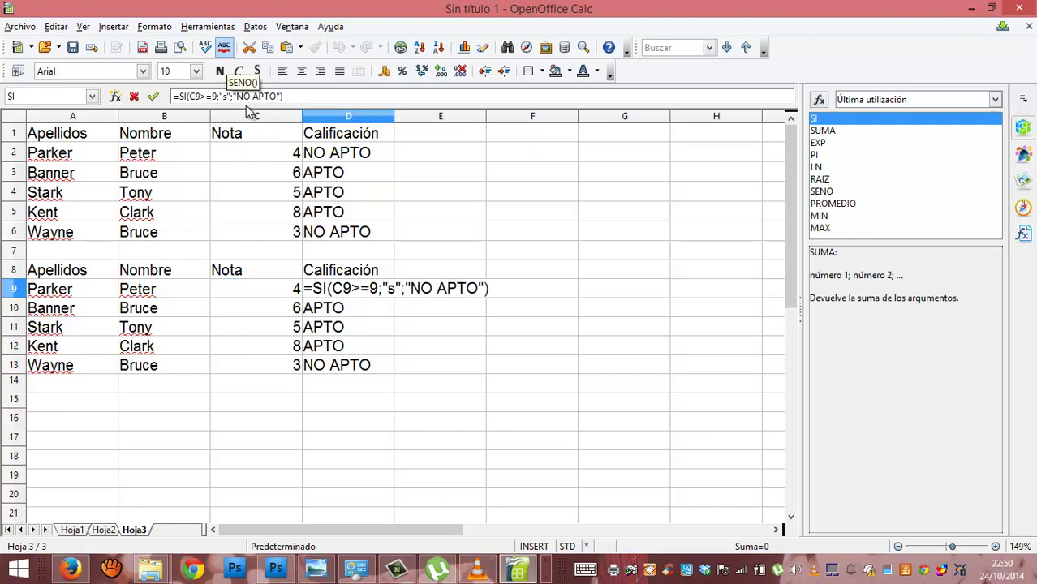
key("BackSpace")
type("SOBRESALIENTE")
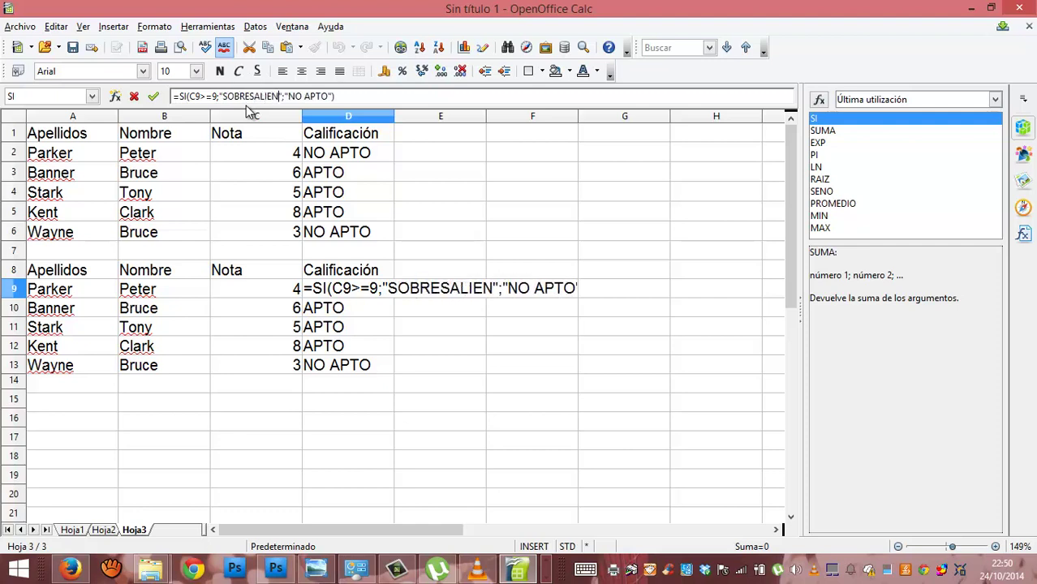
- Delete the "NO APTO" value returned when false from the SI formula in D9
key("Right")
key("Right")
key("Right")
key("Right")
key("Right")
key("Right")
key("Right")
key("Right")
key("Right")
key("Right")
key("Right")
key("Right")
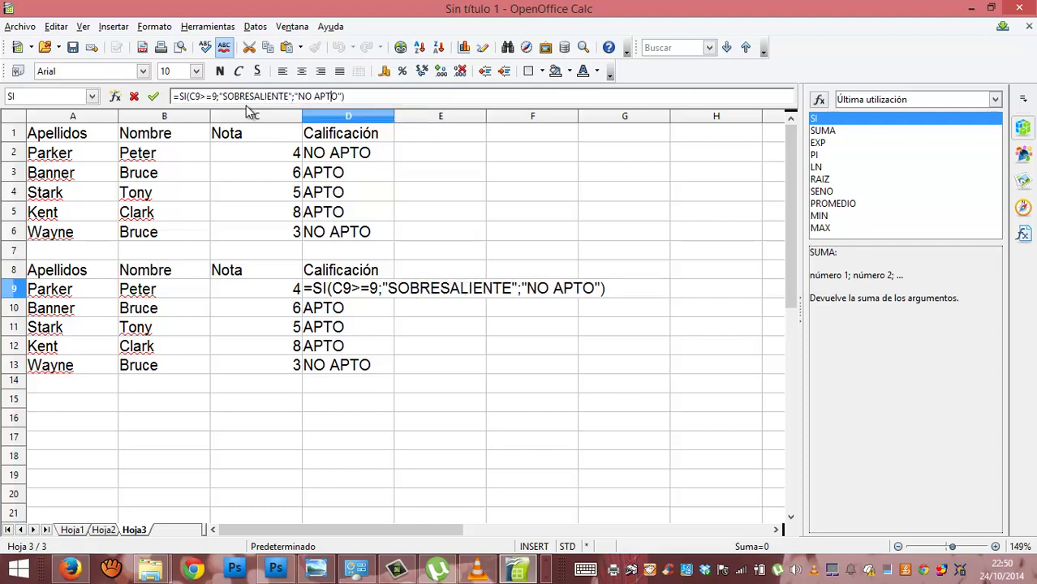
key("BackSpace")
key("BackSpace")
key("BackSpace")
key("BackSpace")
key("BackSpace")
key("BackSpace")
key("BackSpace")
key("BackSpace")
key("BackSpace")
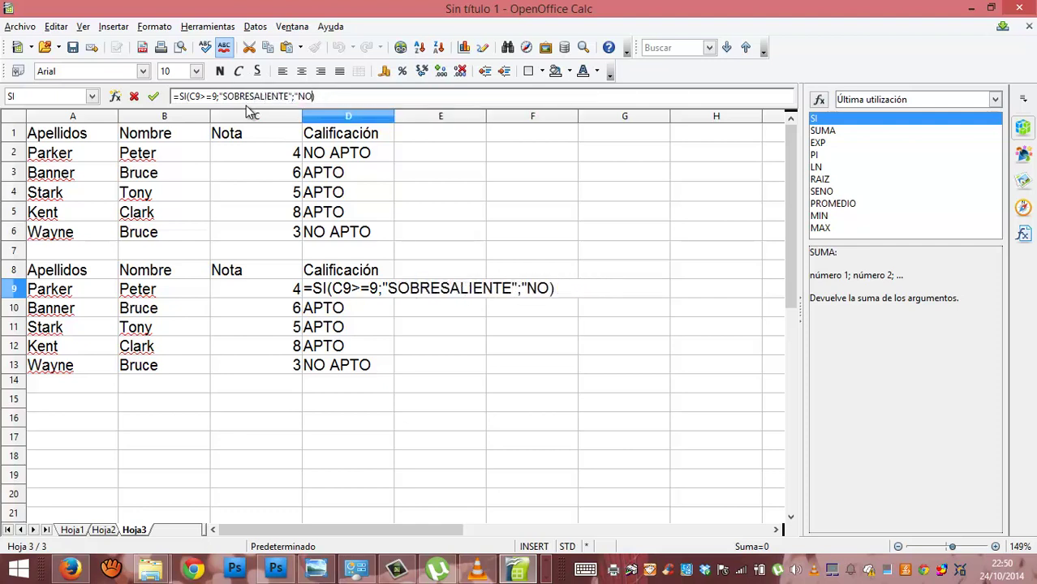
- Nest a second SI as the false value in D9, with condition C9>=7 returning "NOTABLE"
type("SI(")
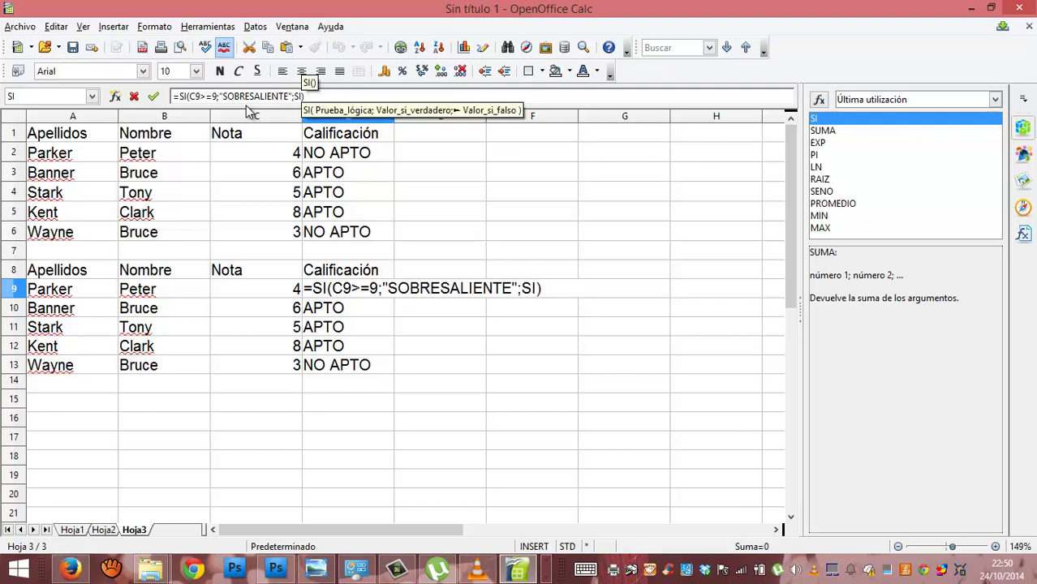
type("C9")
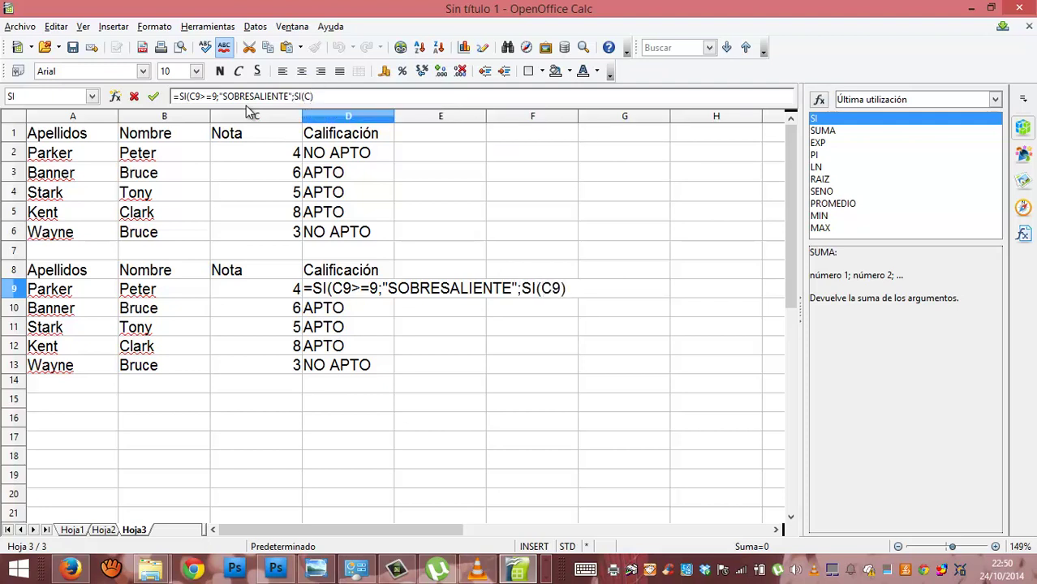
type(">=7")
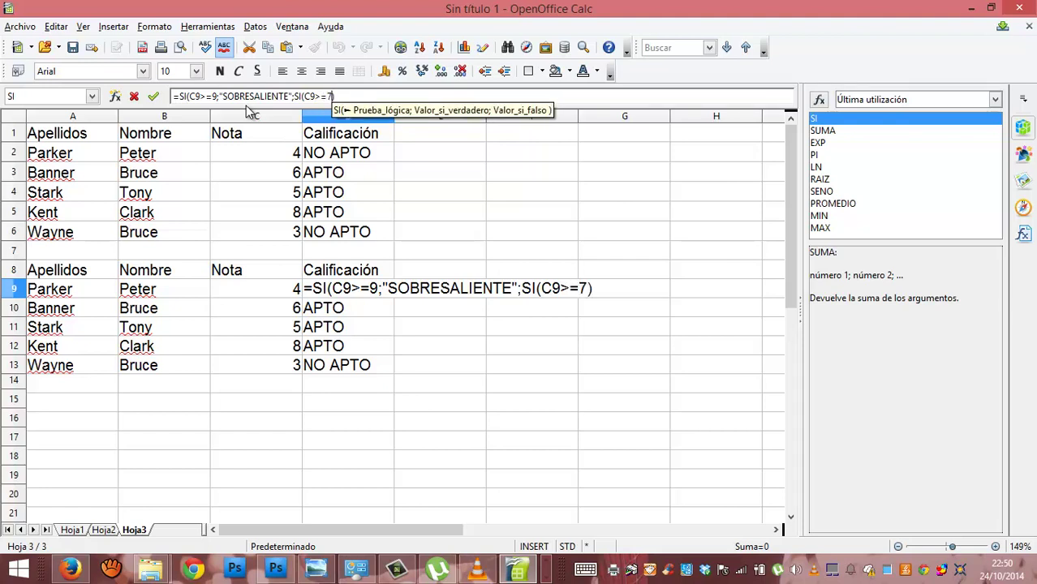
type(";\"NOTABLE\";")
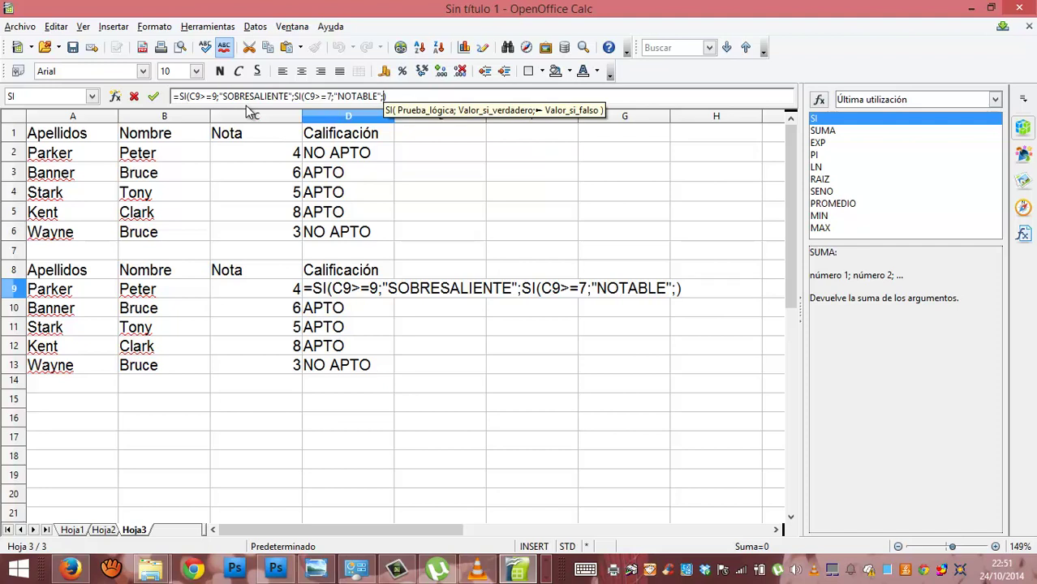
- Nest a third SI in the D9 formula, with condition C9>=6 returning "BIEN"
type("SI")
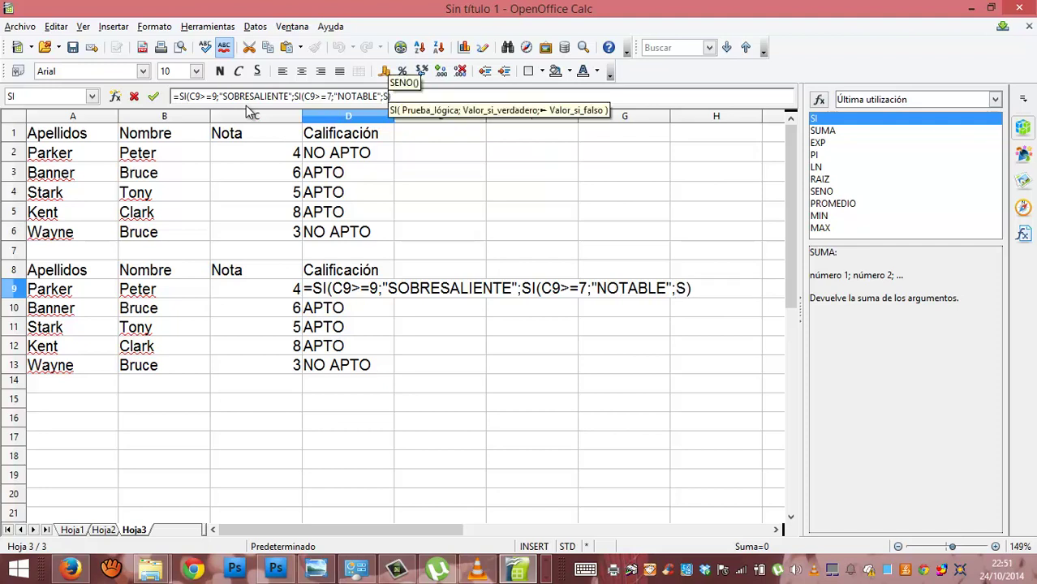
type("(C9")
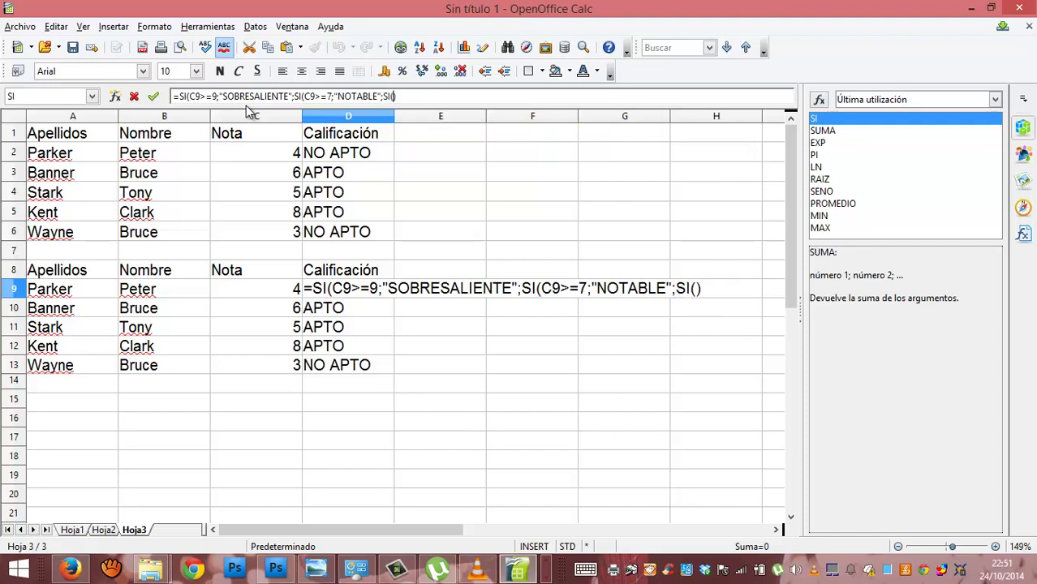
type(">=")
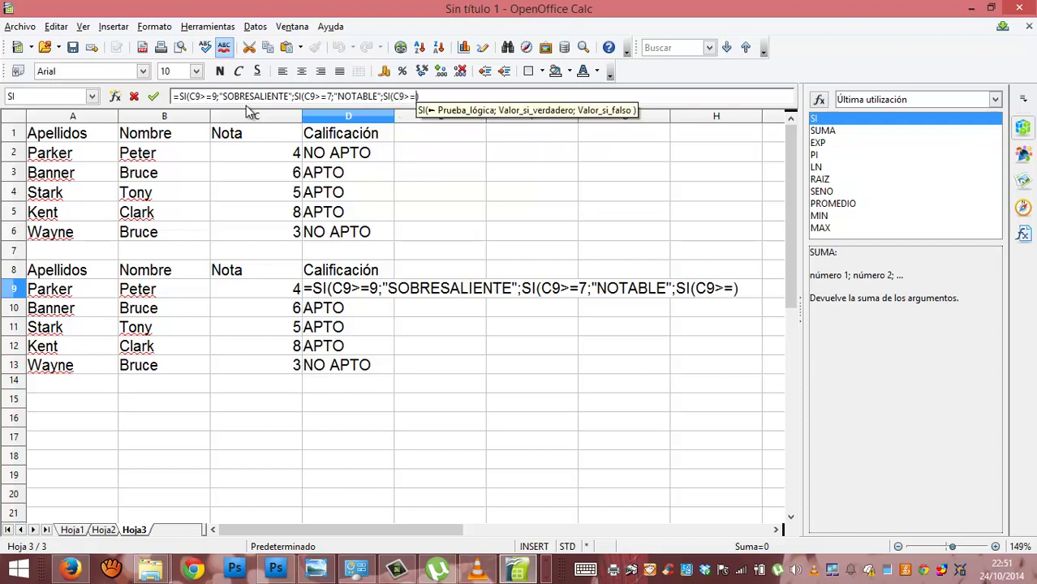
type("6")
type(";\"BIE")
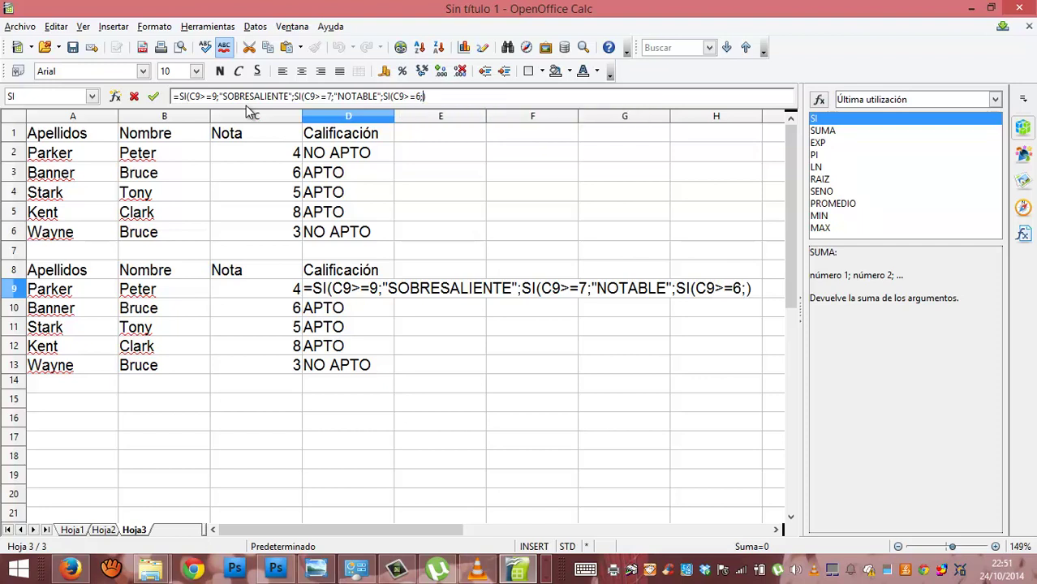
type("N\";")
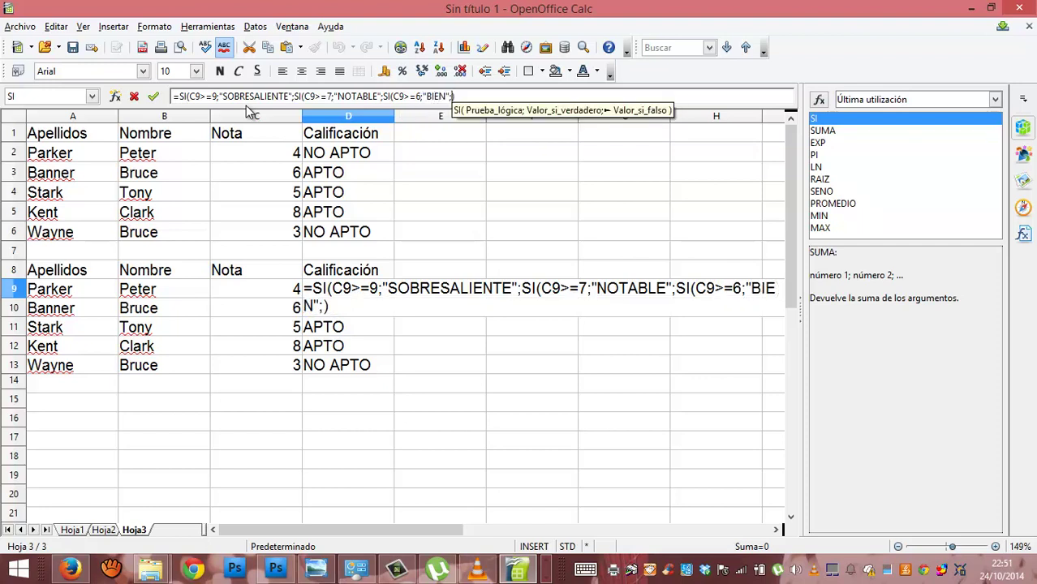
- Nest a fourth SI in the D9 formula, with condition C9>=5 returning "SUFICIENTE"
type("SI")
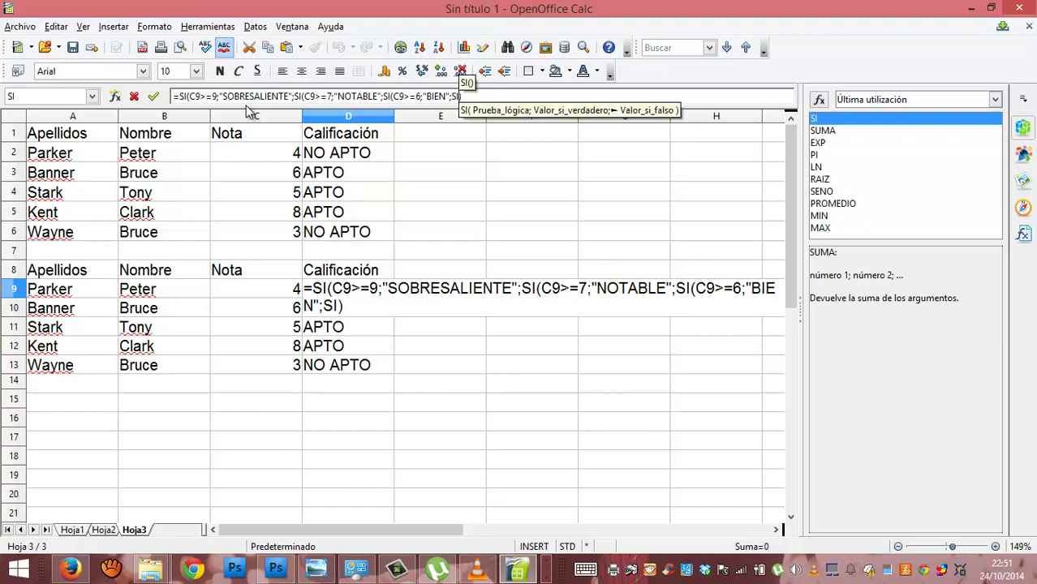
type("(C")
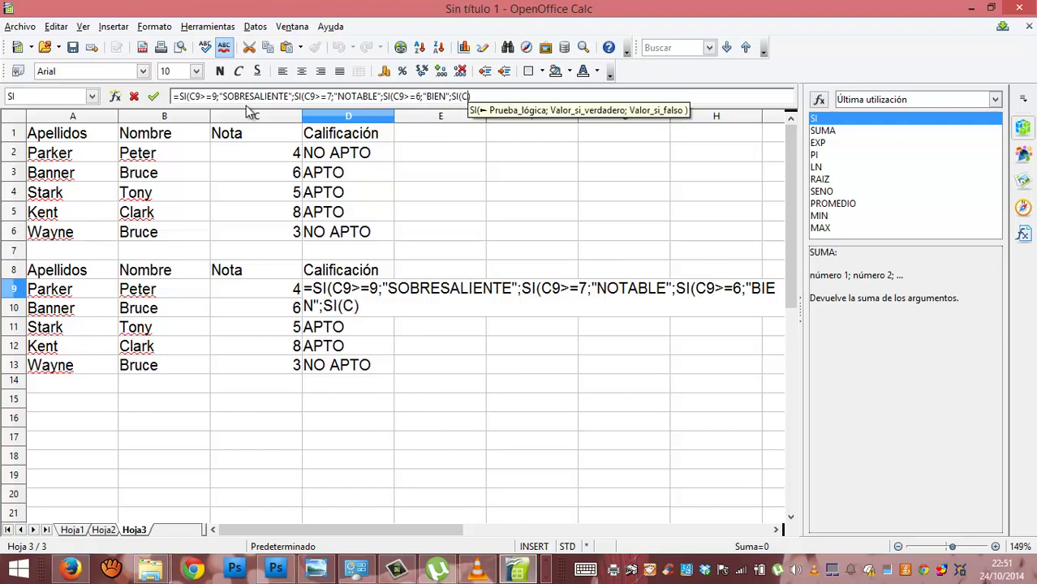
type("9>=")
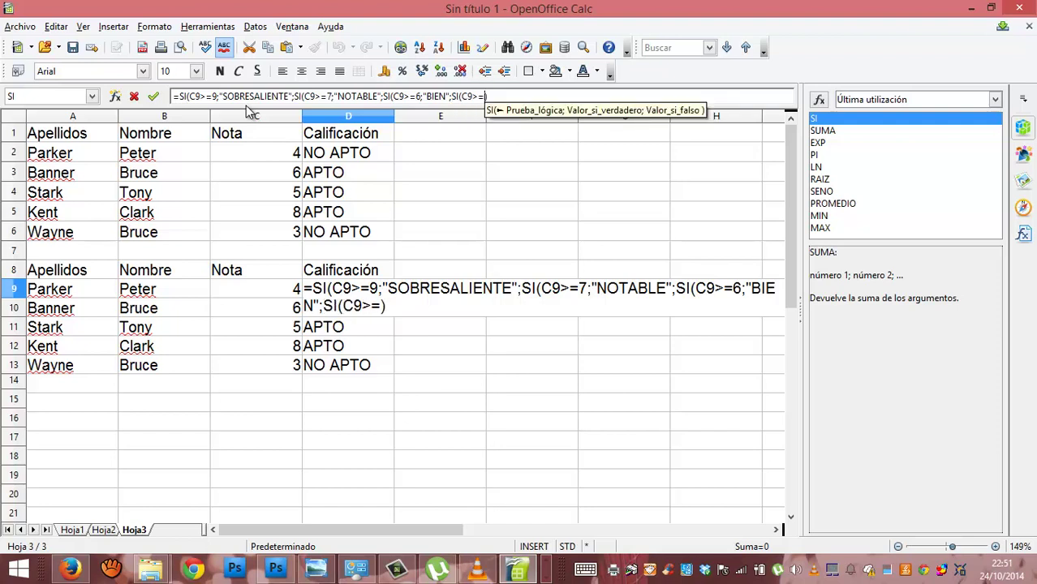
type("5")
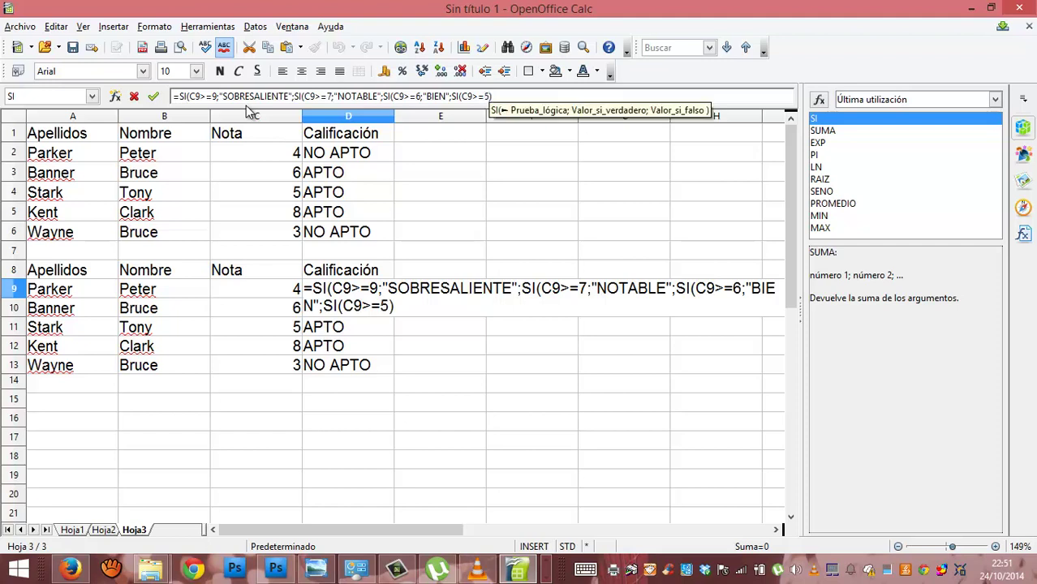
type(";\"SU")
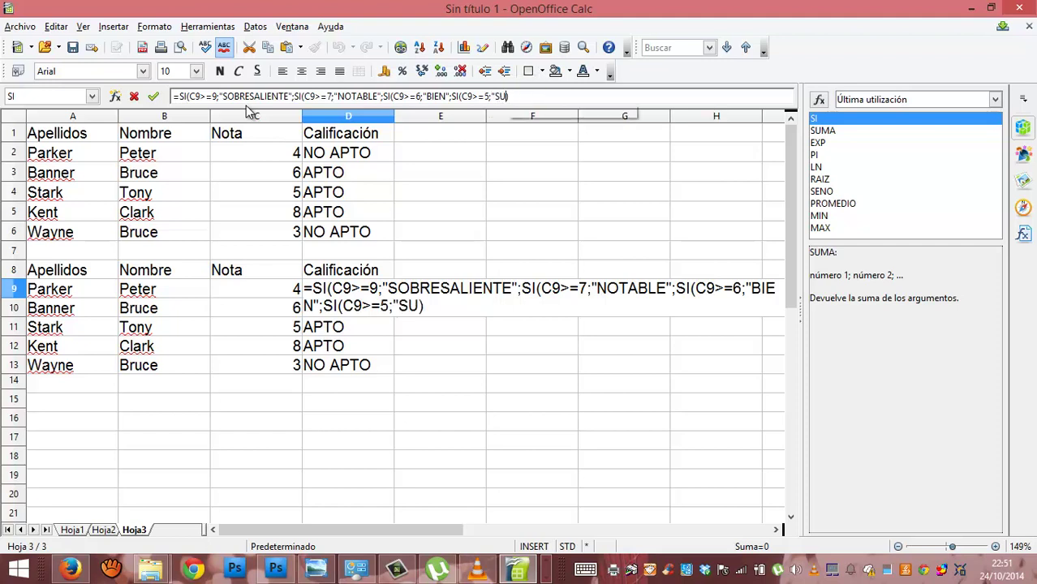
type("FICIENTE\"")
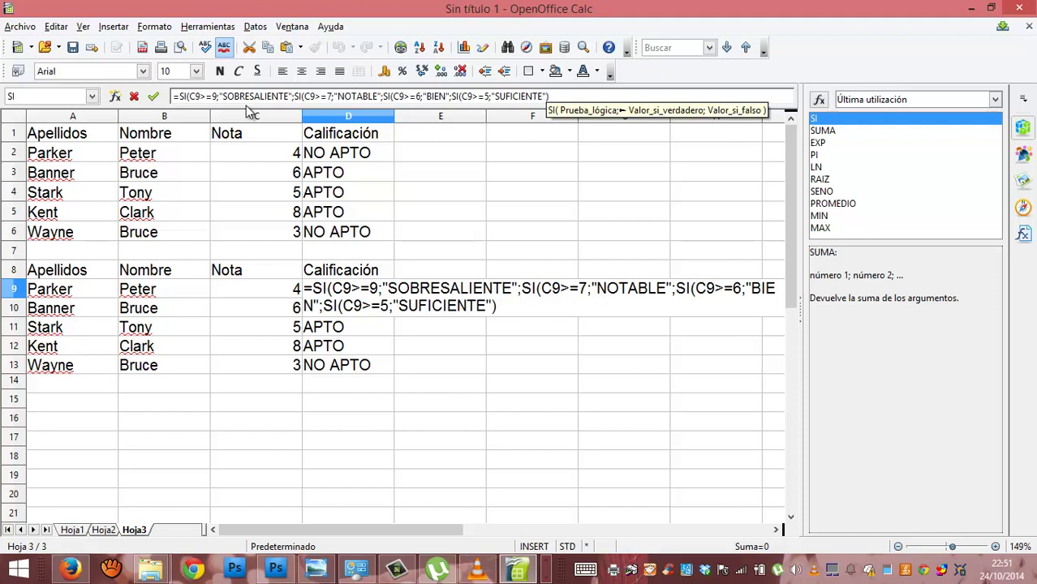
- Add "INSUFICIENTE" as the innermost false value, close all the nested parentheses and enter the D9 formula
type(";\"INSIFUCI")
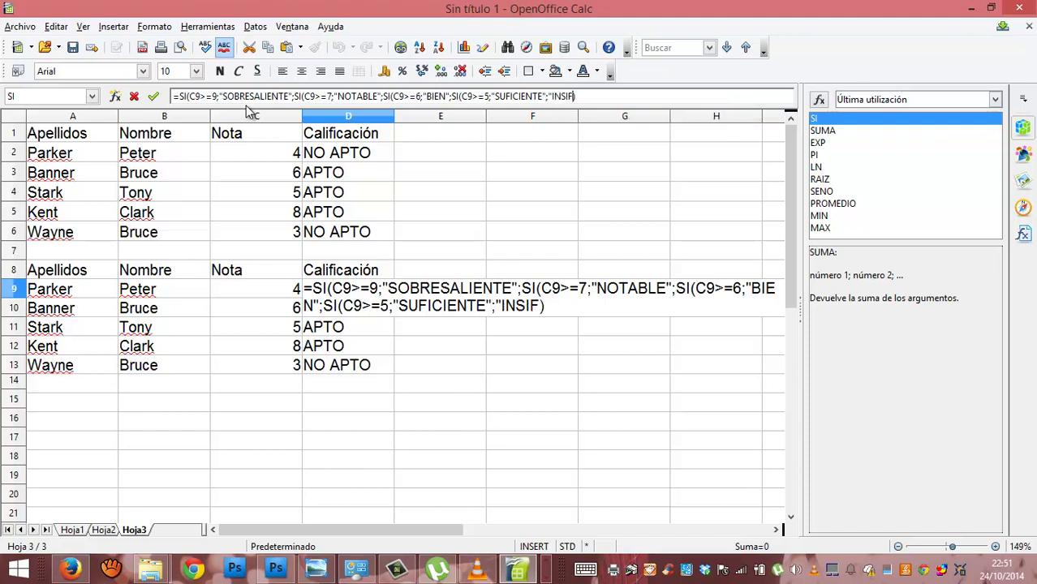
key("BackSpace")
key("BackSpace")
key("BackSpace")
key("BackSpace")
key("BackSpace")
type("UFICIENTE")
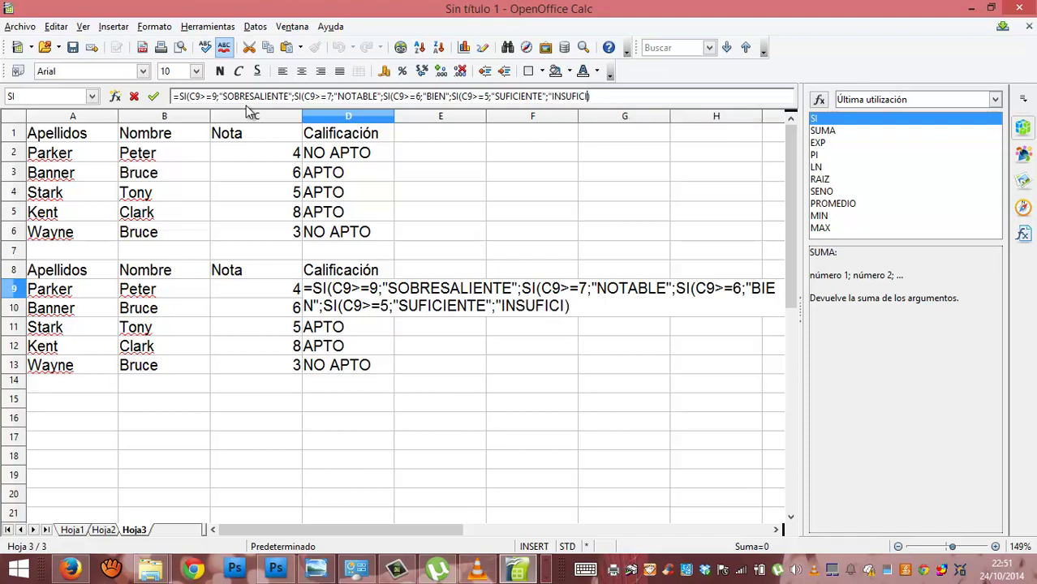
type("\"")
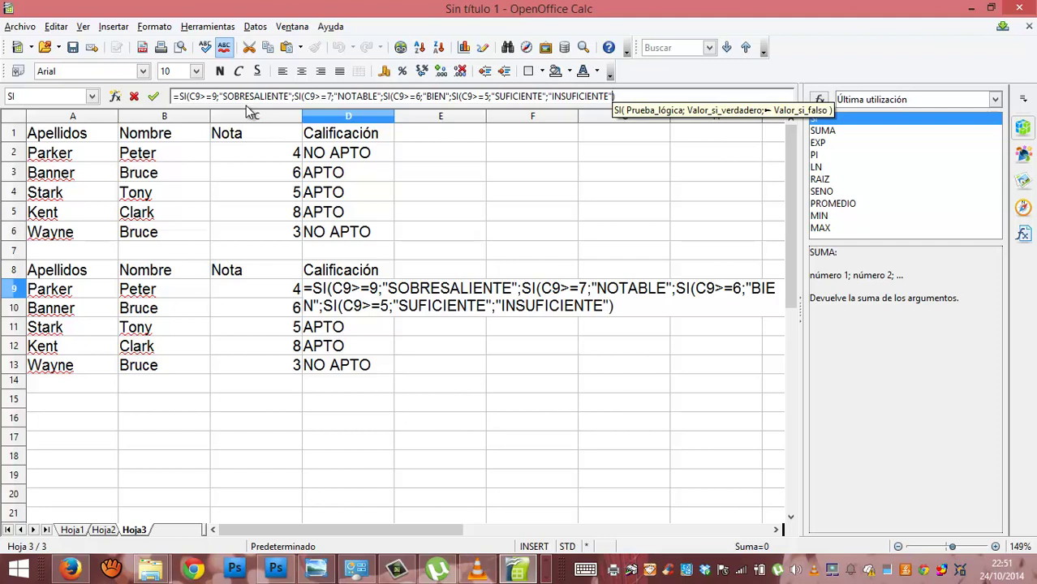
type(")")
key("Return")
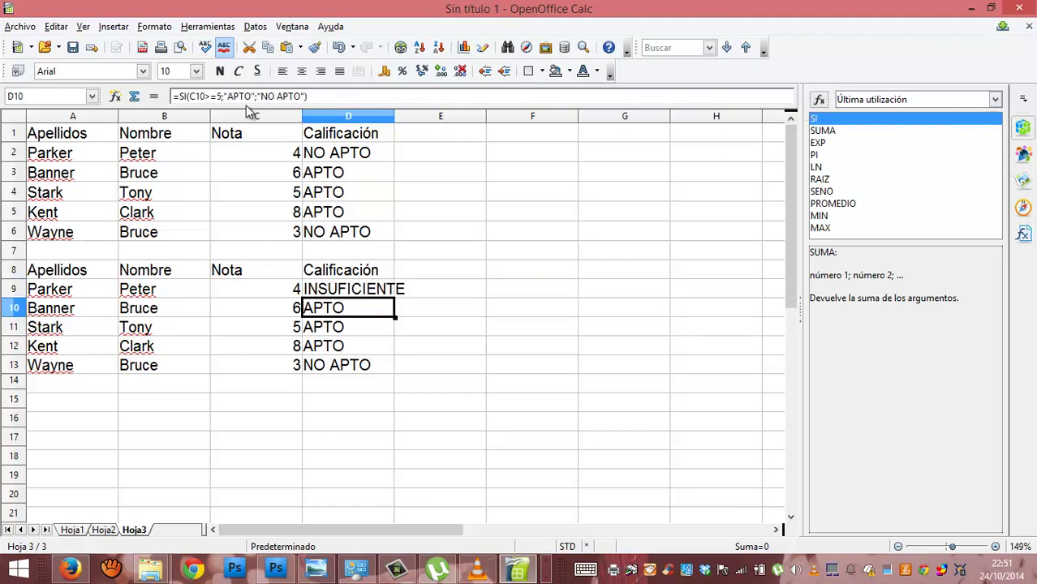
- Fill the nested SI formula from D9 down through D13
key("Up")
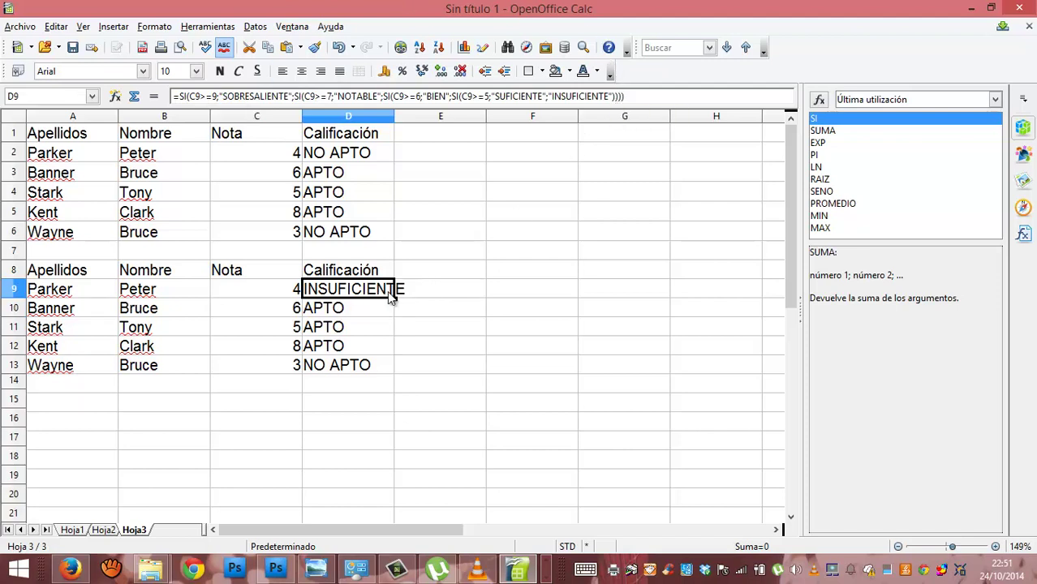
left_click_drag(391, 317, 388, 375)
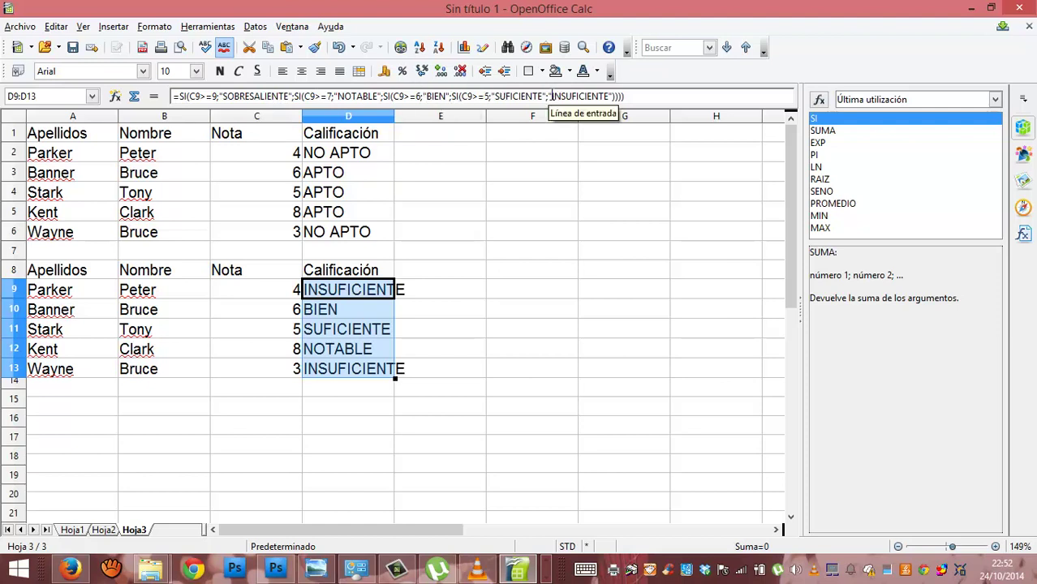
left_click(427, 366)
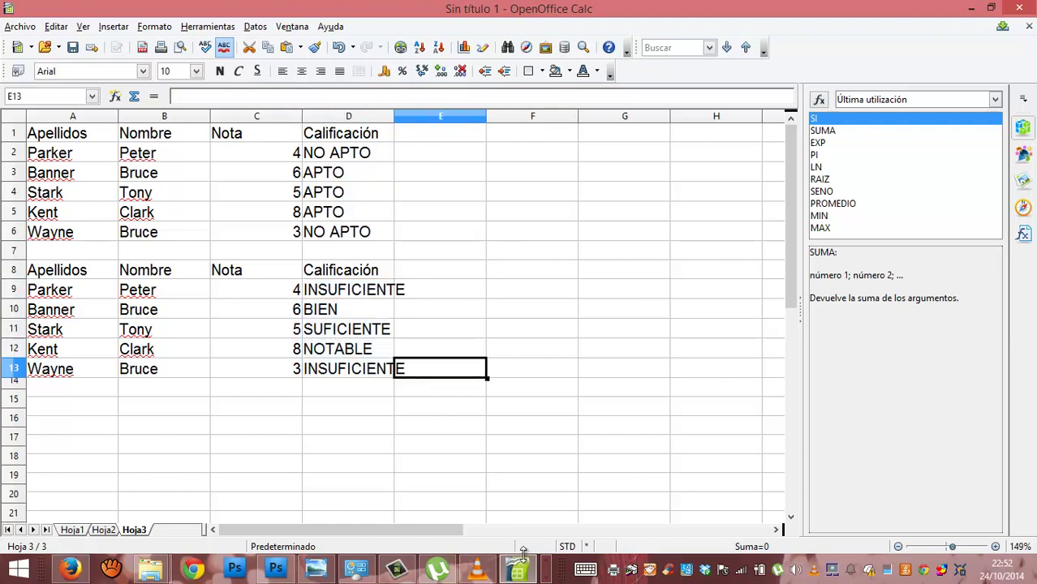
left_click(547, 576)
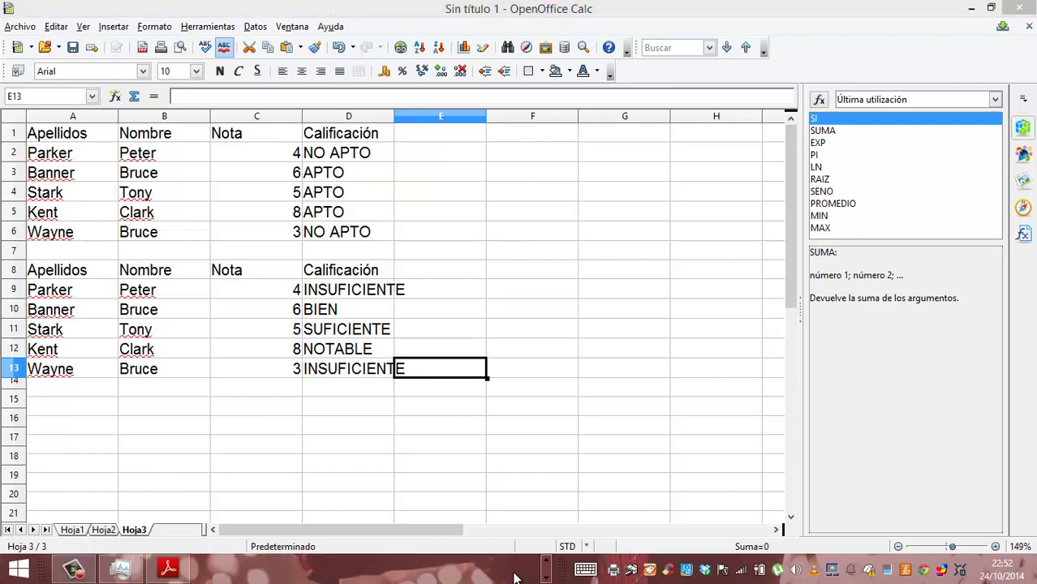
left_click(111, 570)
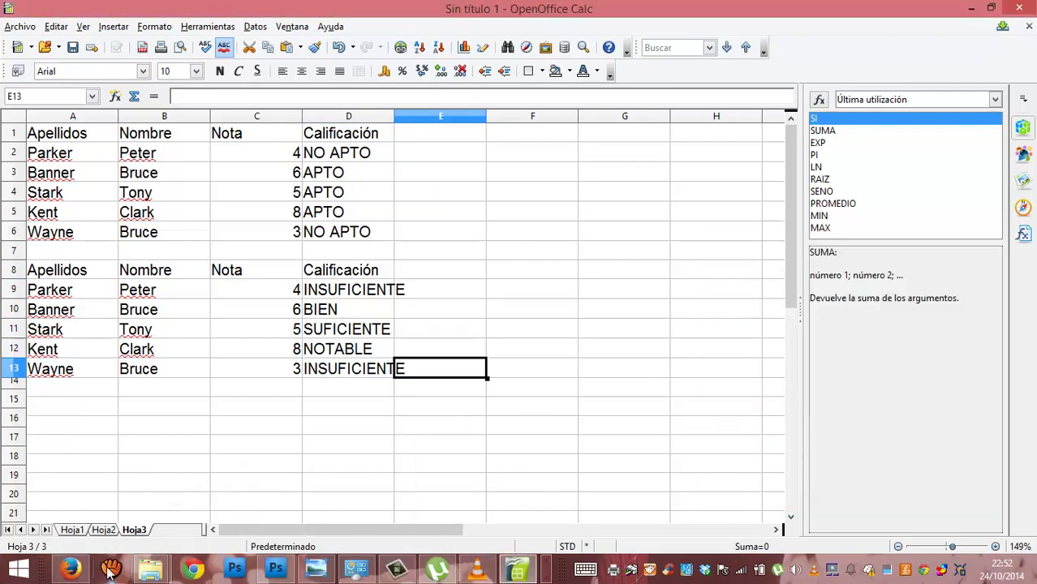
left_click(548, 576)
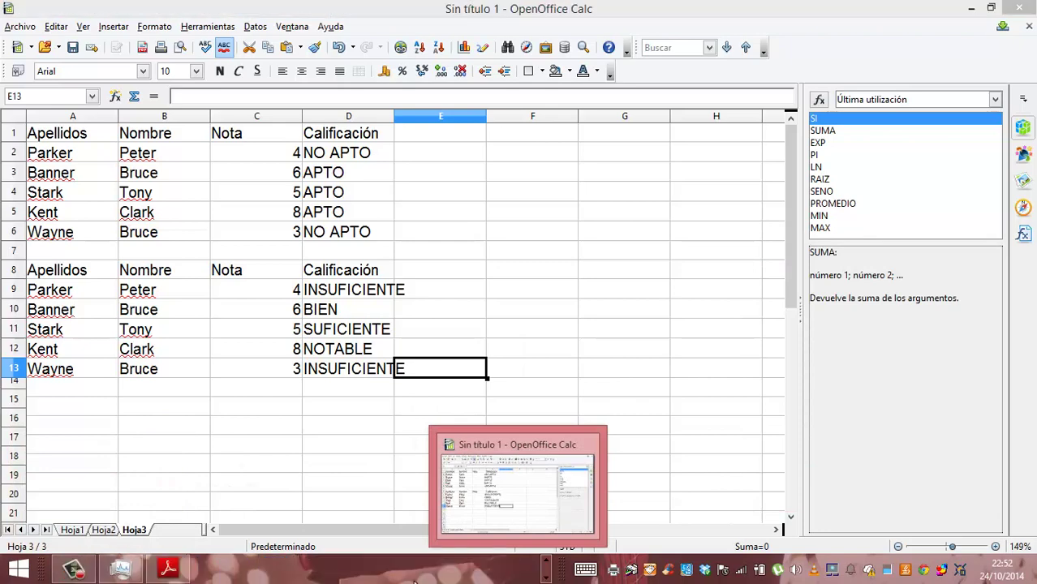
left_click(89, 575)
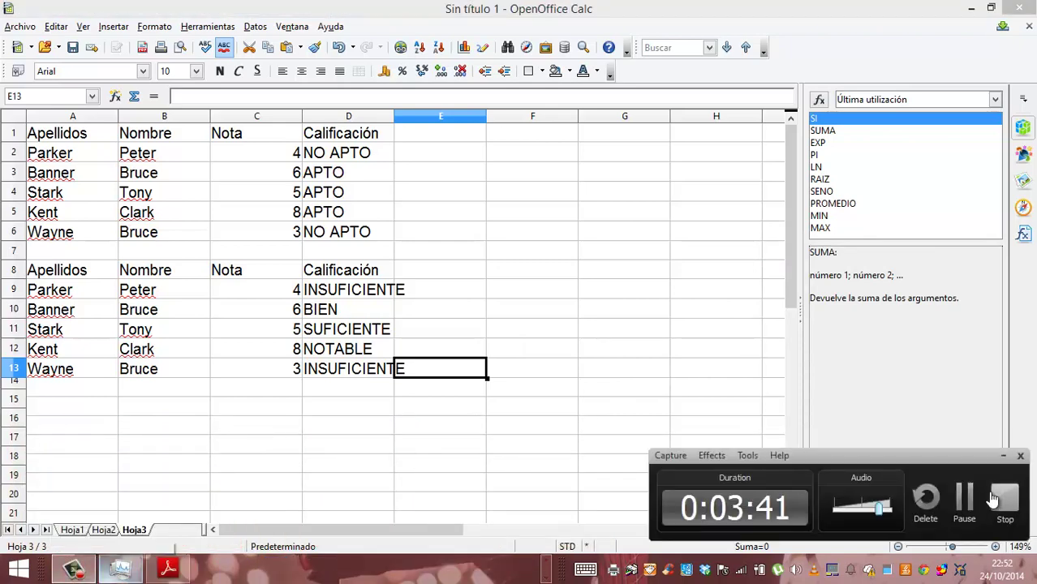